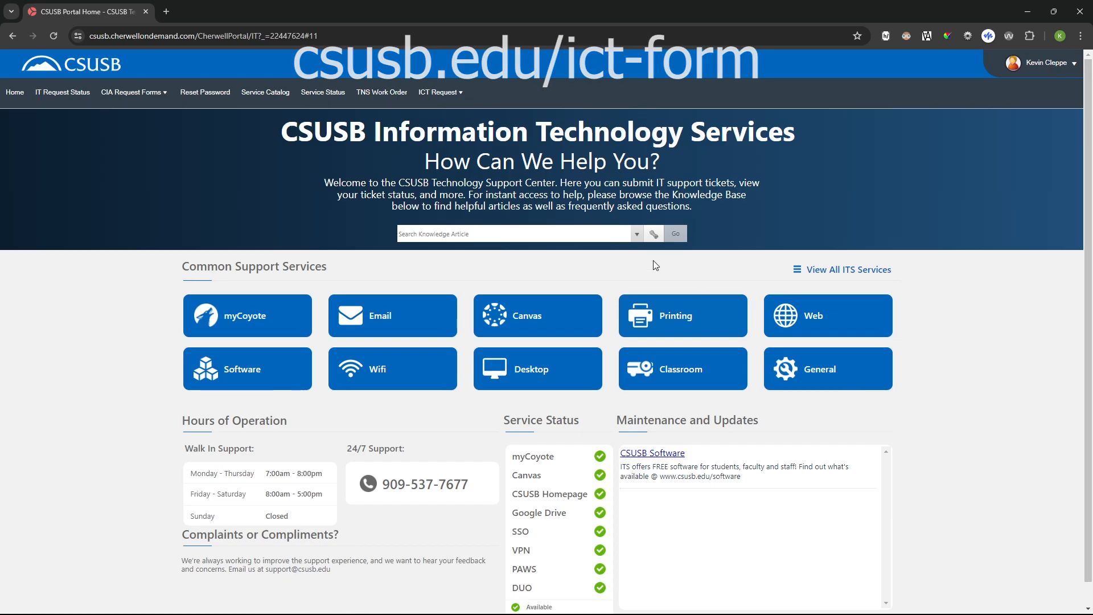
# - Open the list of pre-approved ICT items from the portal's ICT Request options
pyautogui.click(466, 102)
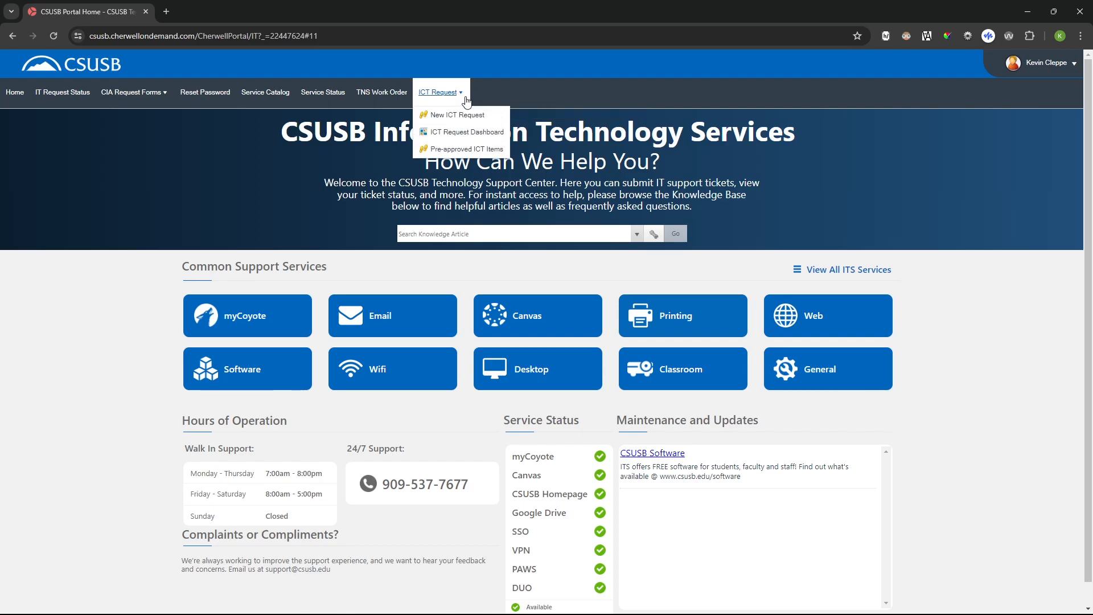
pyautogui.click(458, 97)
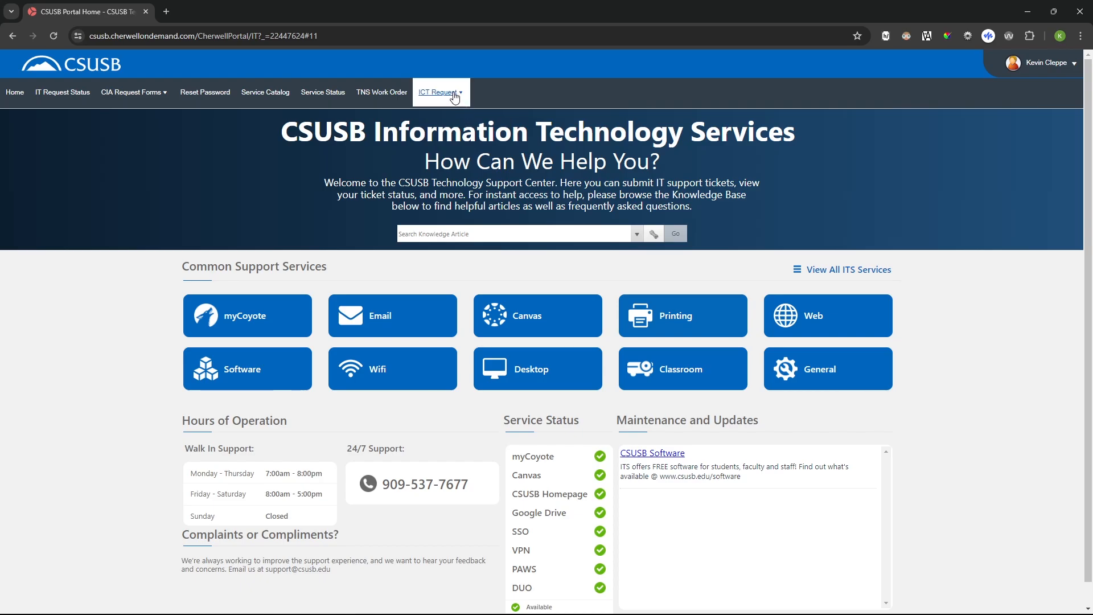
pyautogui.click(455, 97)
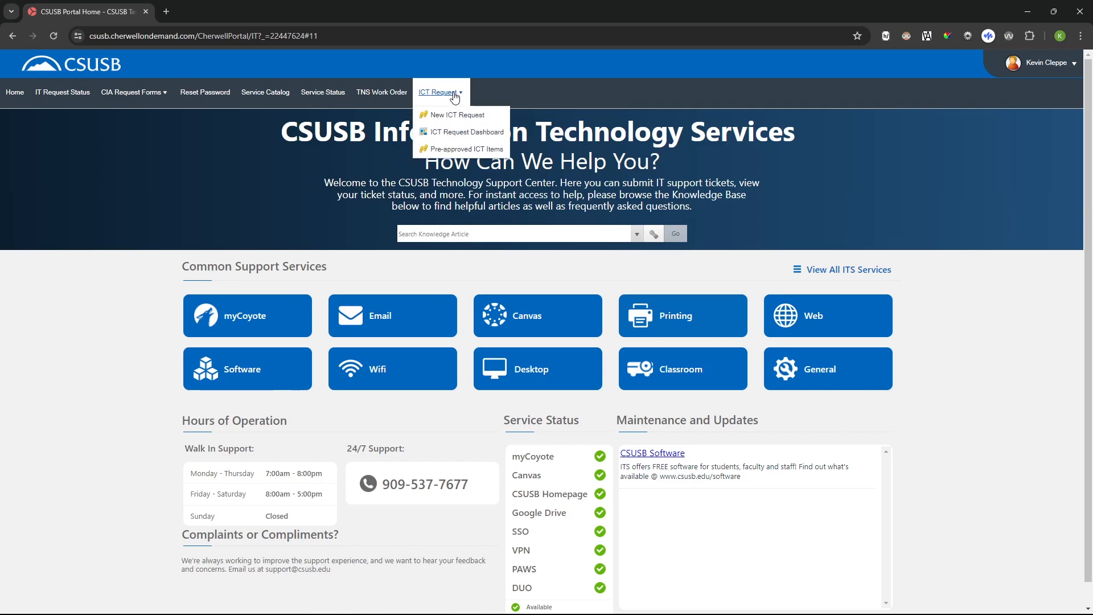
pyautogui.click(452, 151)
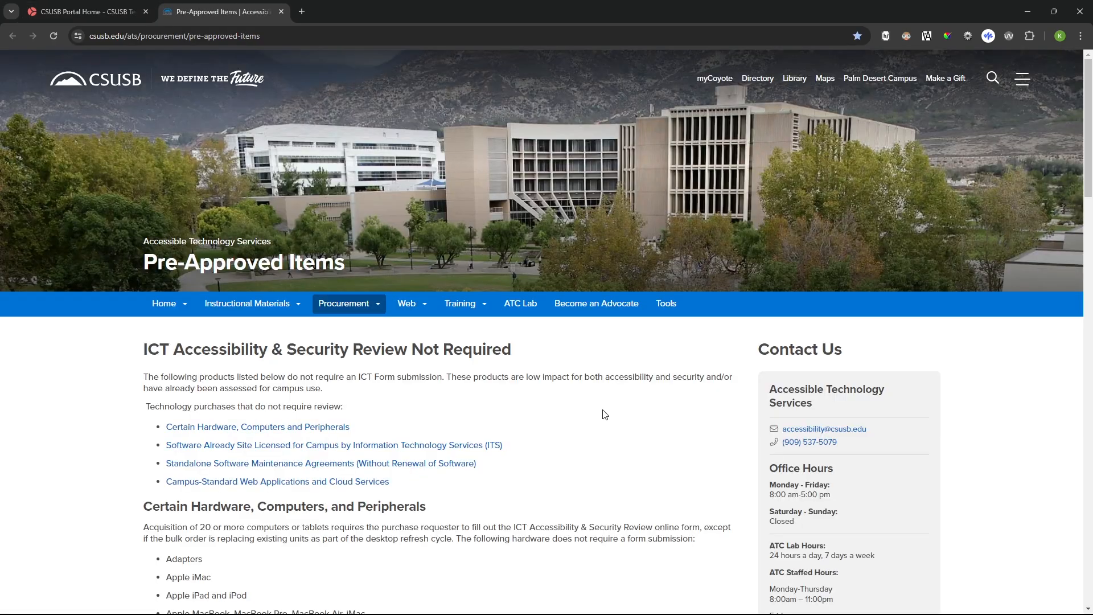
# - Review the pre-approved items page for hardware, computers and peripherals that do not require an ICT form submission
pyautogui.scroll(-2, 603, 413)
pyautogui.scroll(-4, 603, 410)
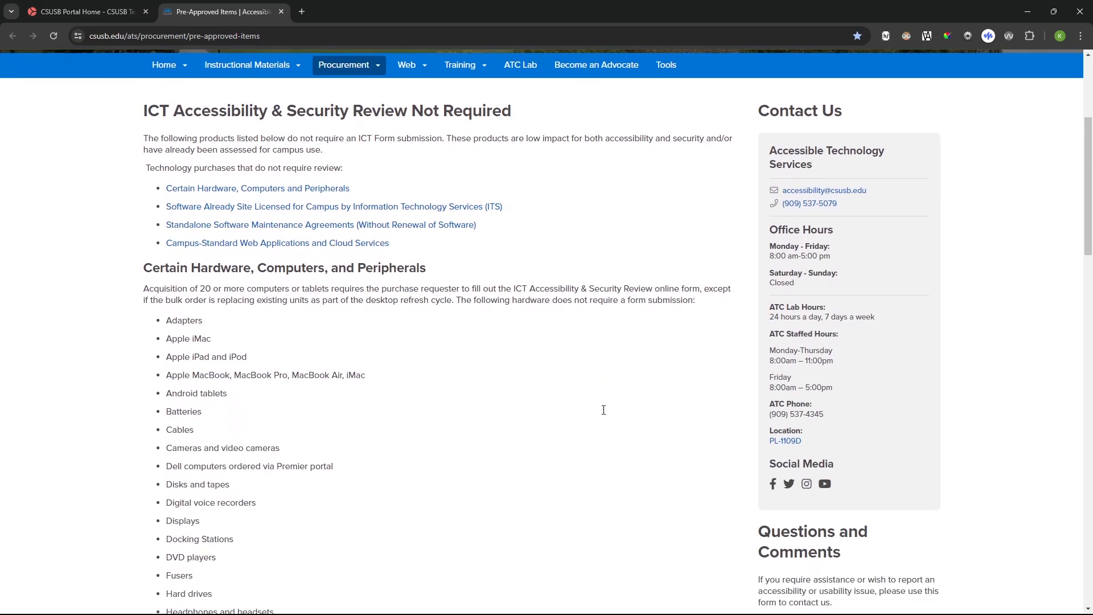
pyautogui.scroll(-3, 605, 414)
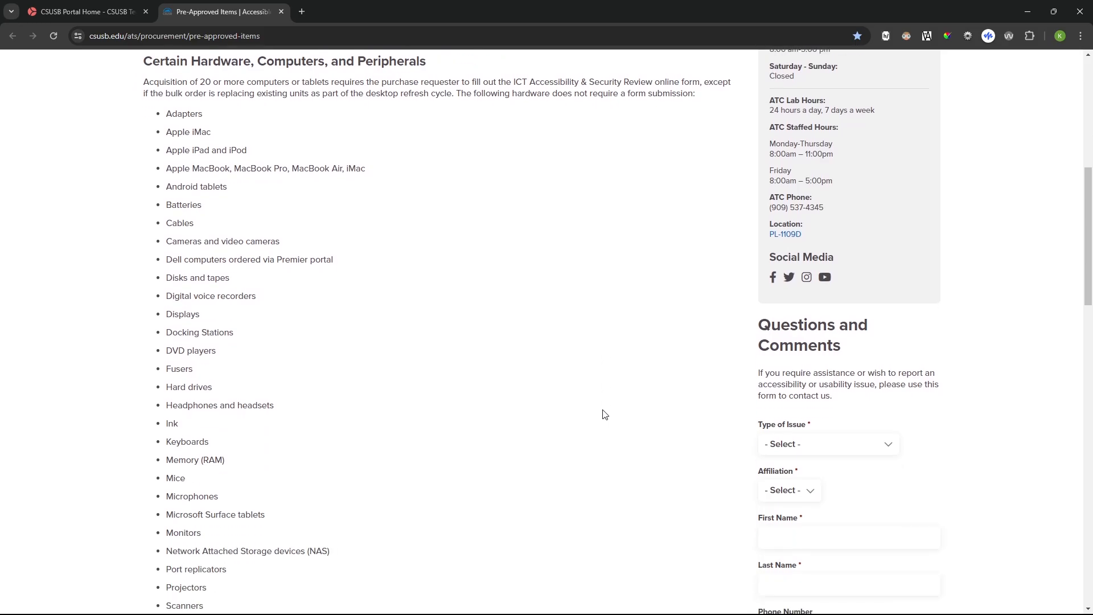
pyautogui.scroll(1, 603, 413)
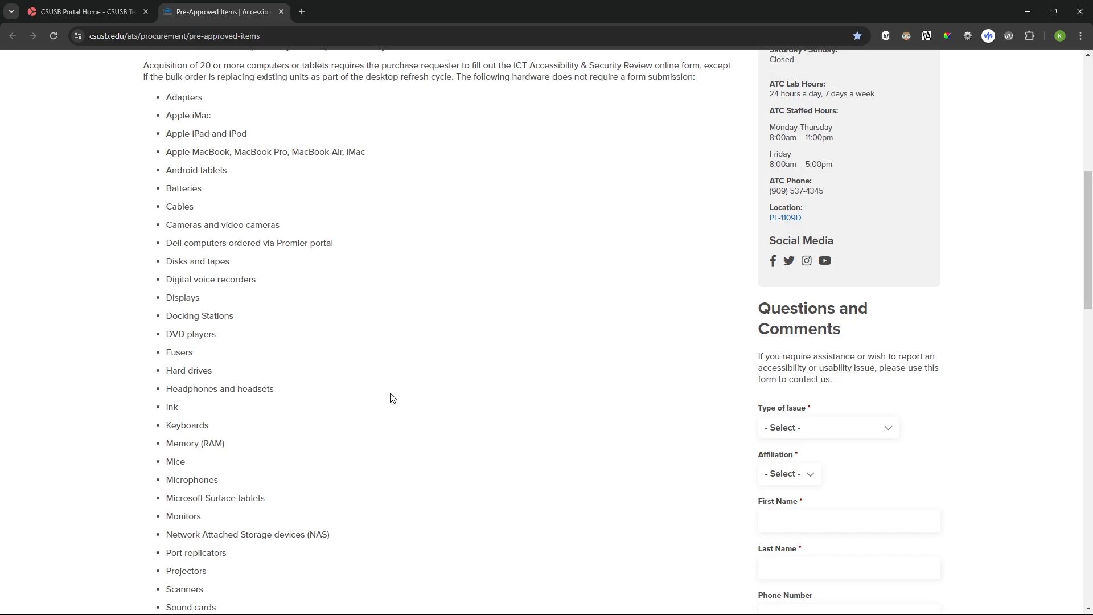
pyautogui.scroll(-3, 391, 397)
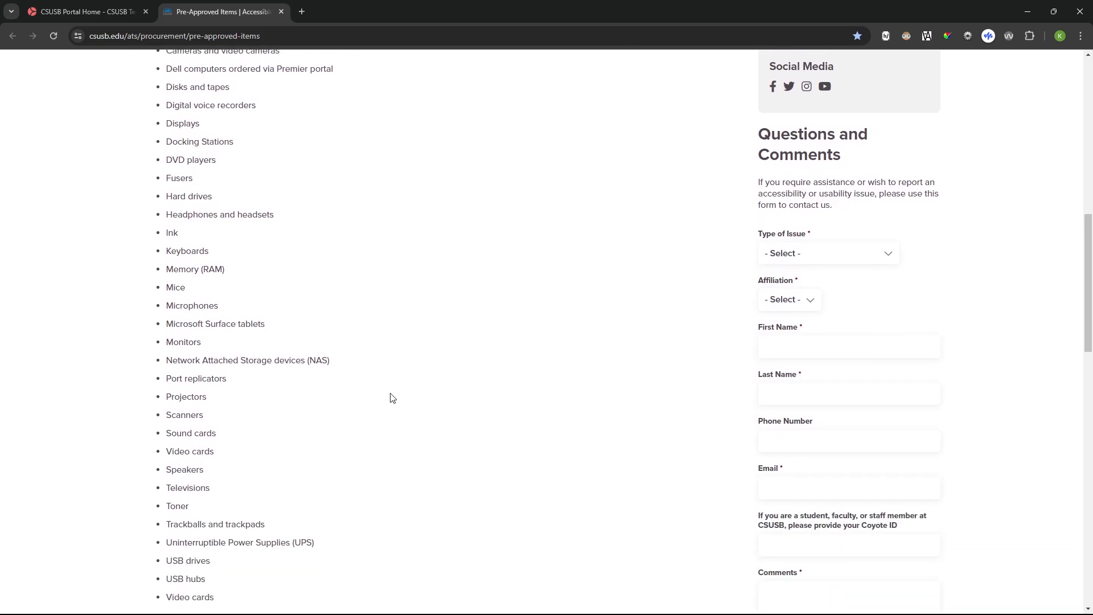
pyautogui.scroll(-1, 391, 397)
pyautogui.scroll(3, 391, 398)
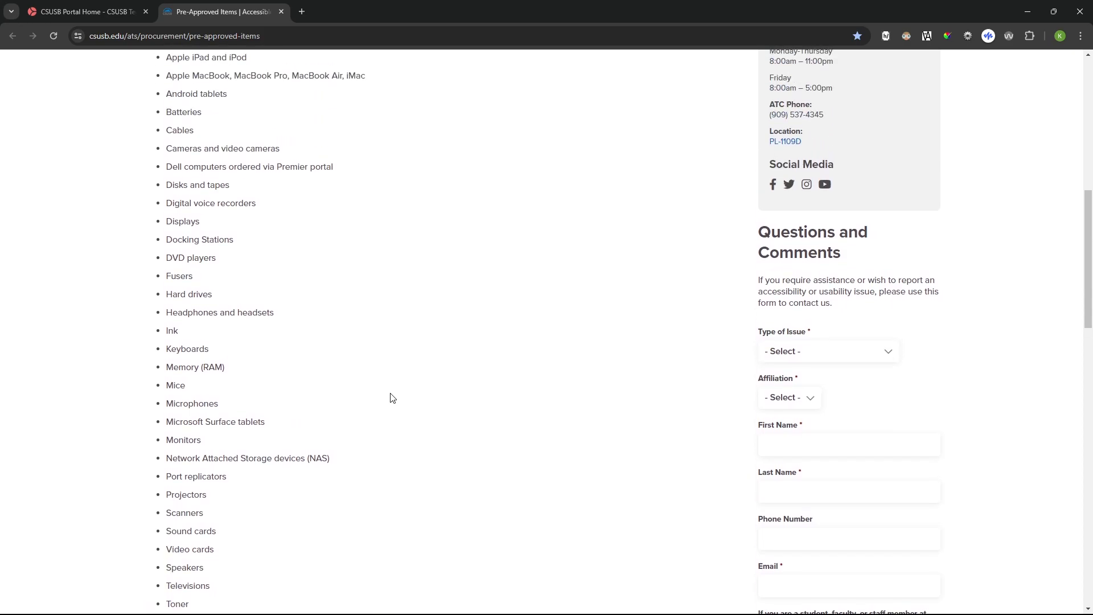
pyautogui.scroll(2, 392, 397)
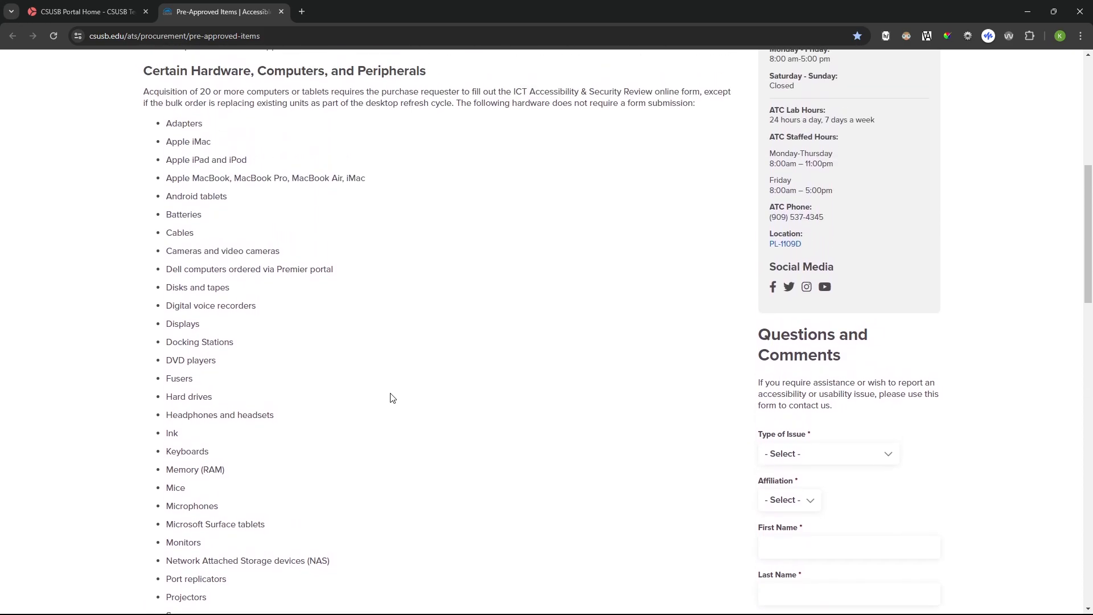
pyautogui.scroll(3, 391, 397)
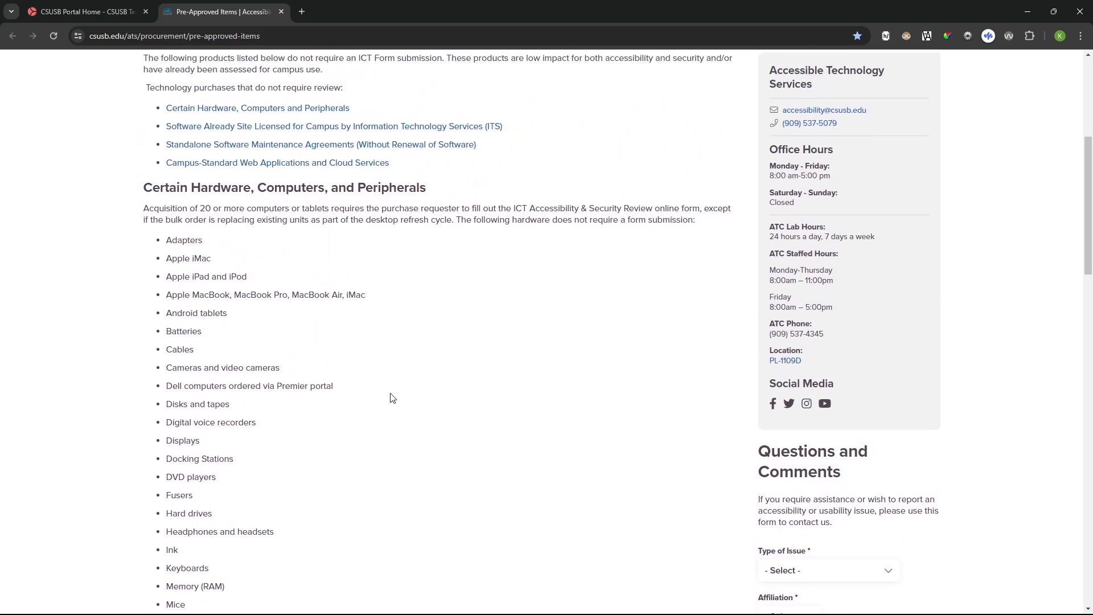
pyautogui.scroll(1, 391, 397)
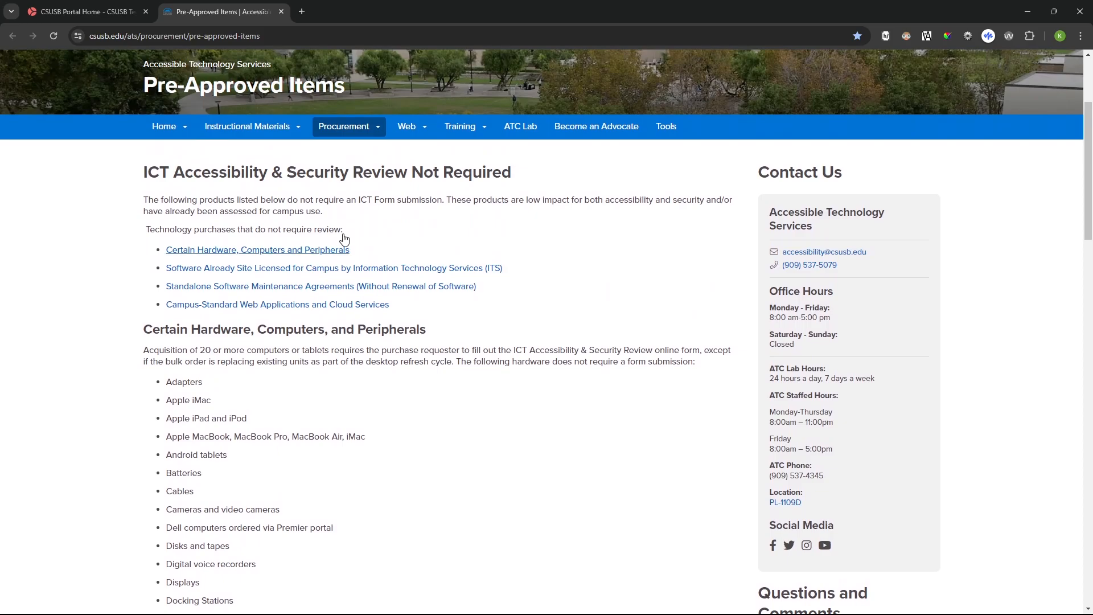
# - Close the pre-approved items page and start a new ICT request in the portal
pyautogui.click(281, 12)
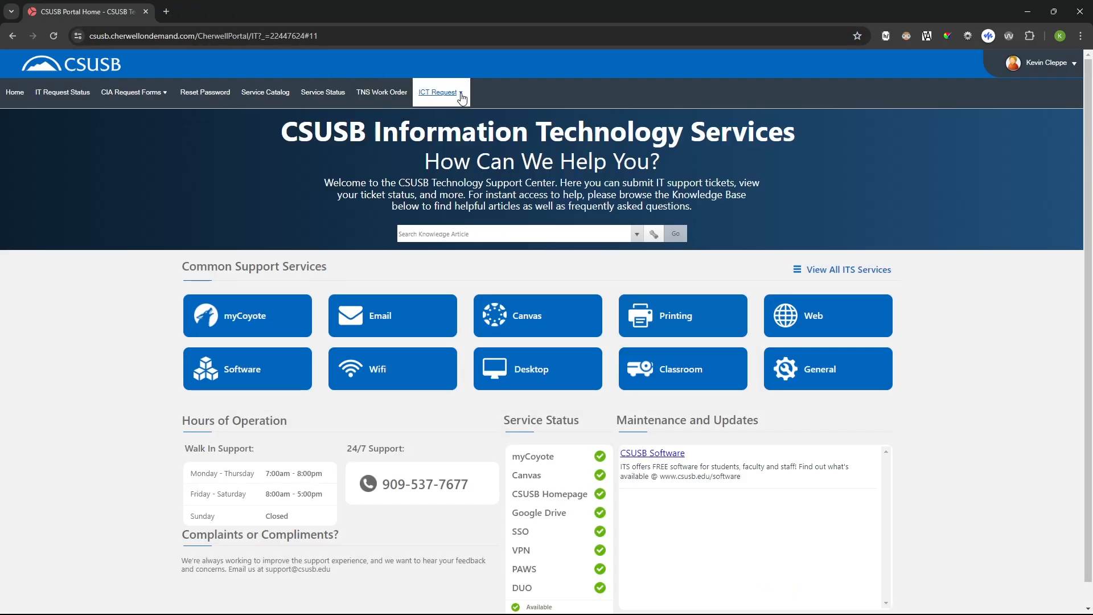
pyautogui.click(461, 98)
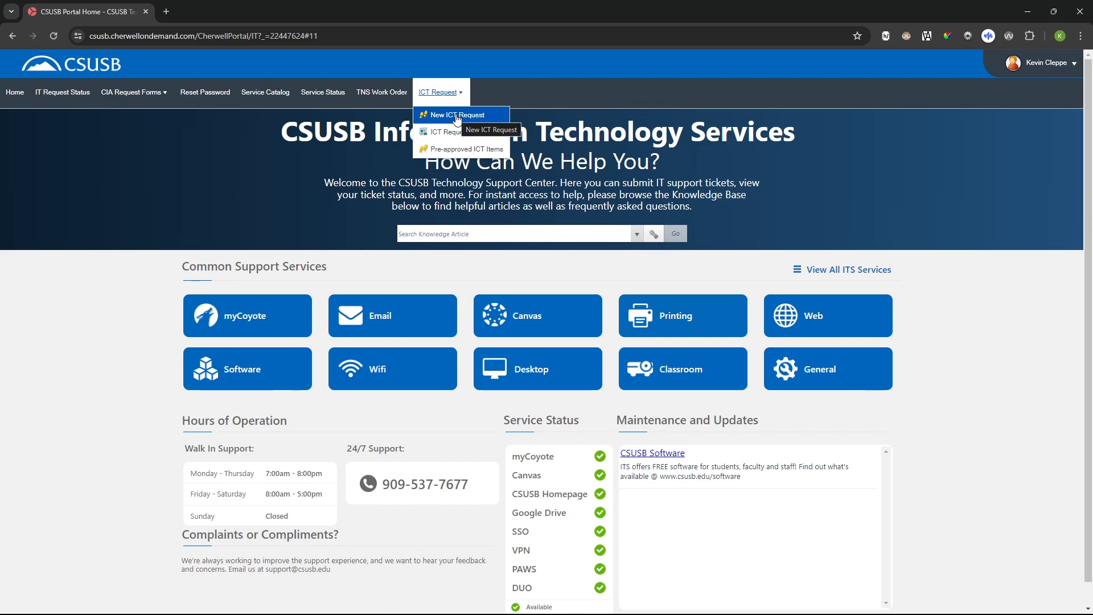
pyautogui.click(457, 115)
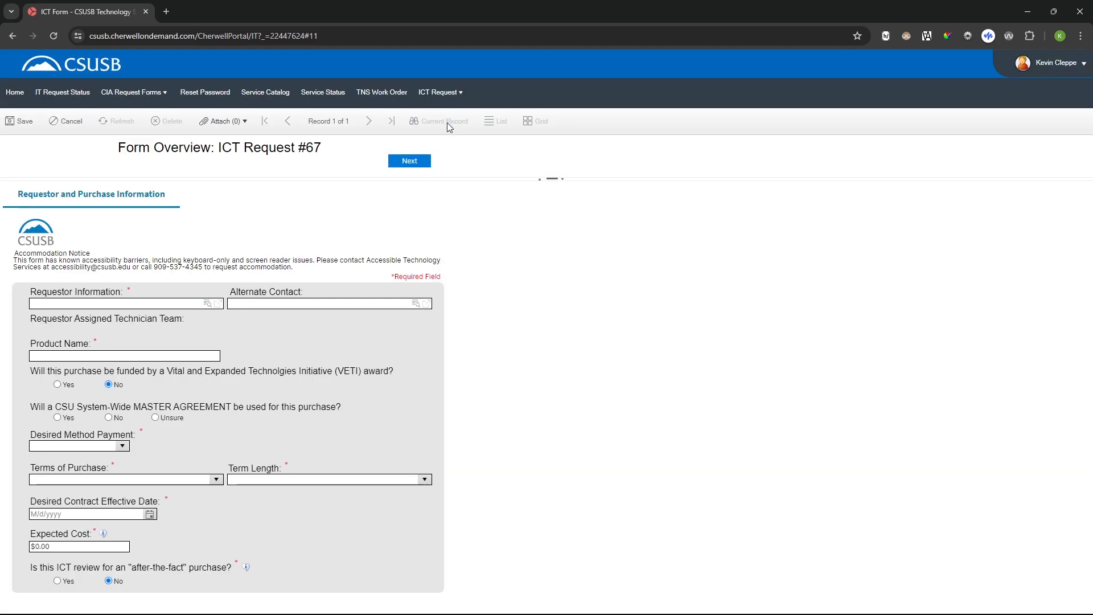
# - Look up the requestor by last name in the related items and assign the matching person as Requestor Information
pyautogui.click(207, 306)
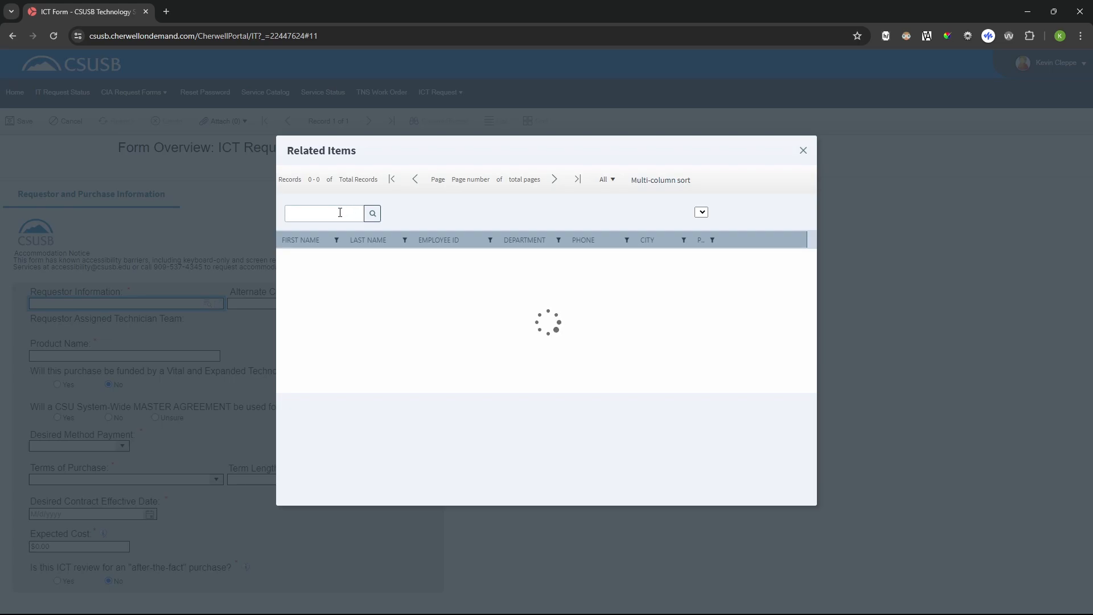
pyautogui.click(340, 212)
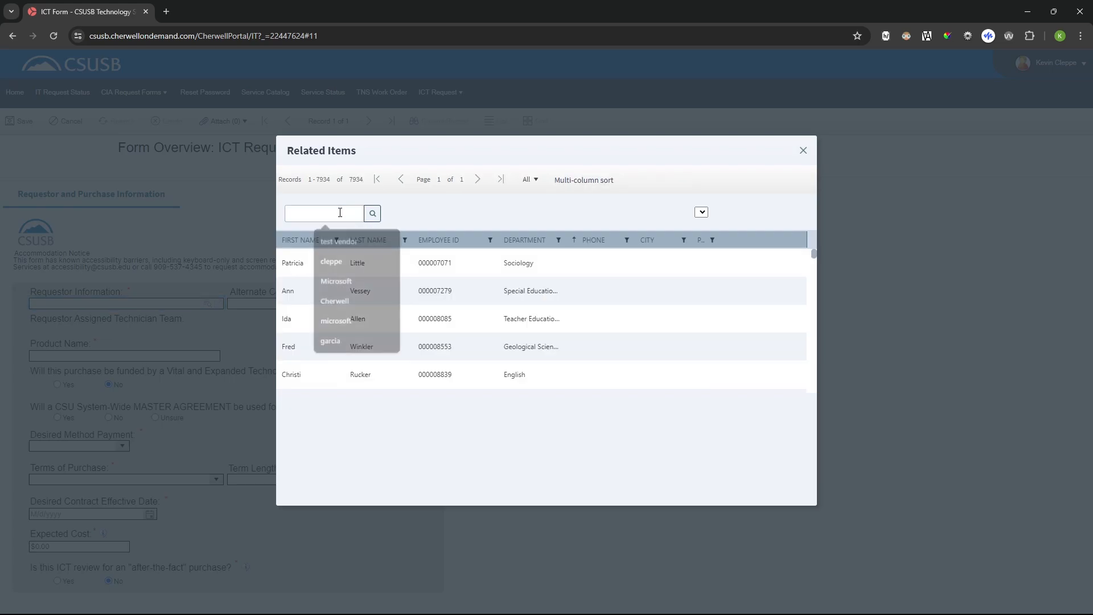
pyautogui.write('cleppe')
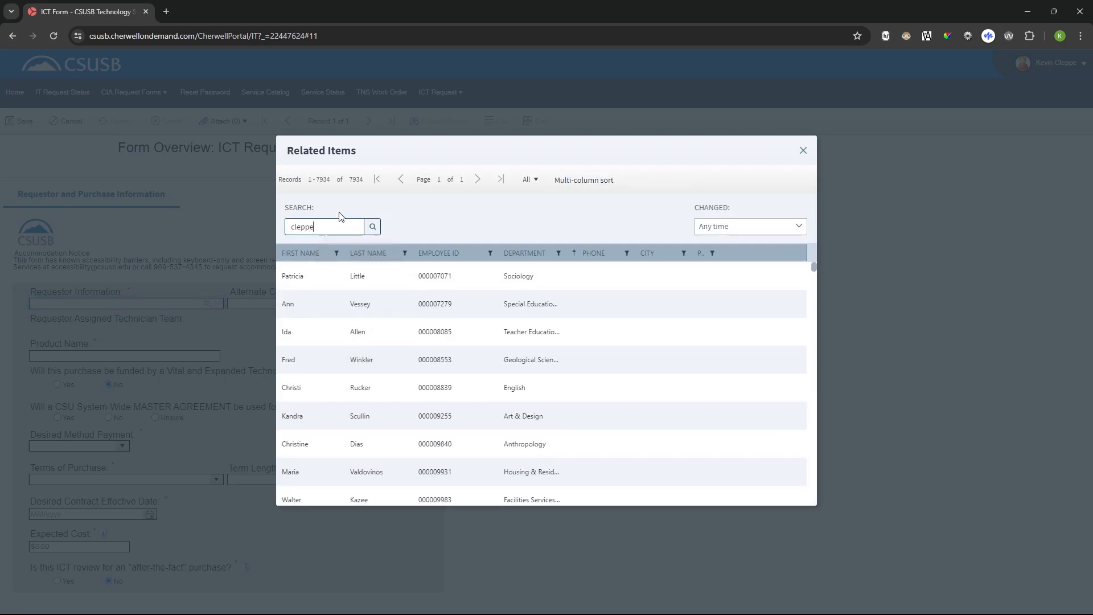
pyautogui.click(378, 230)
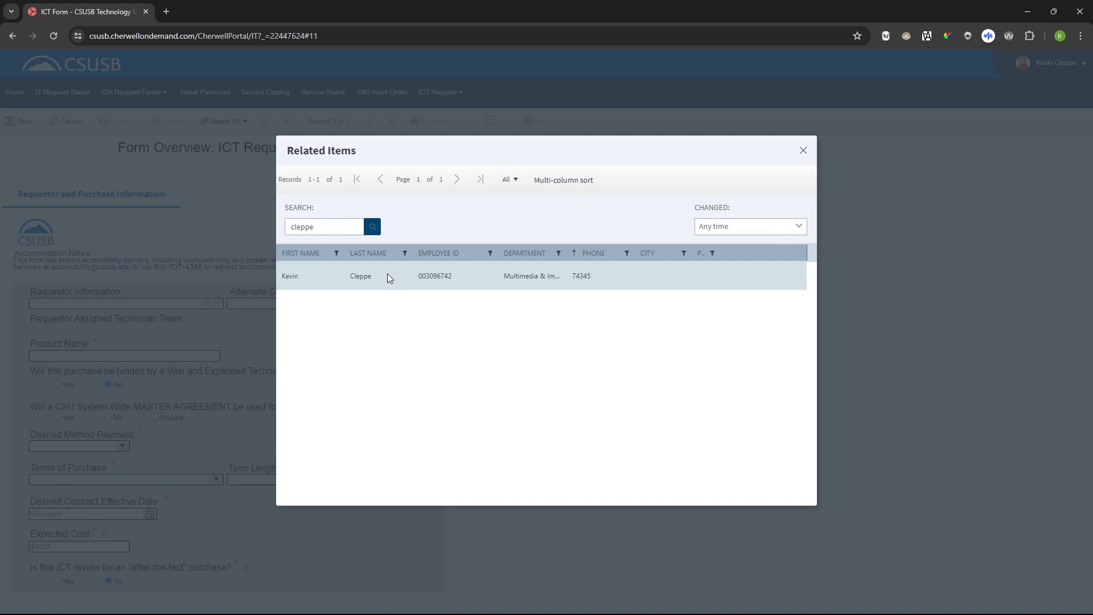
pyautogui.click(389, 276)
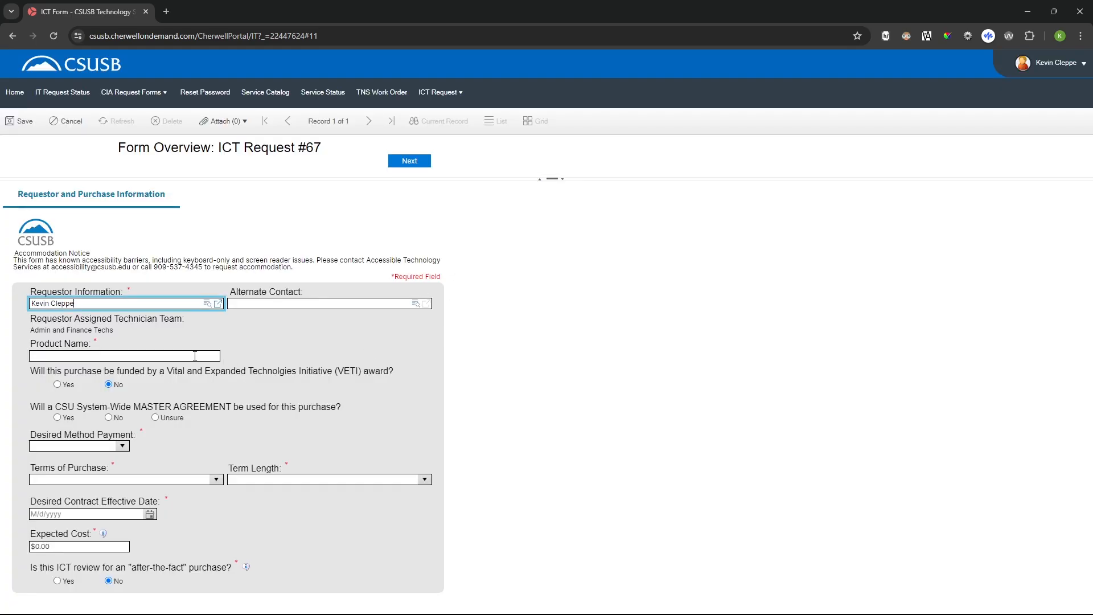
# - Enter Contoso as the product name on the ICT request form
pyautogui.click(194, 356)
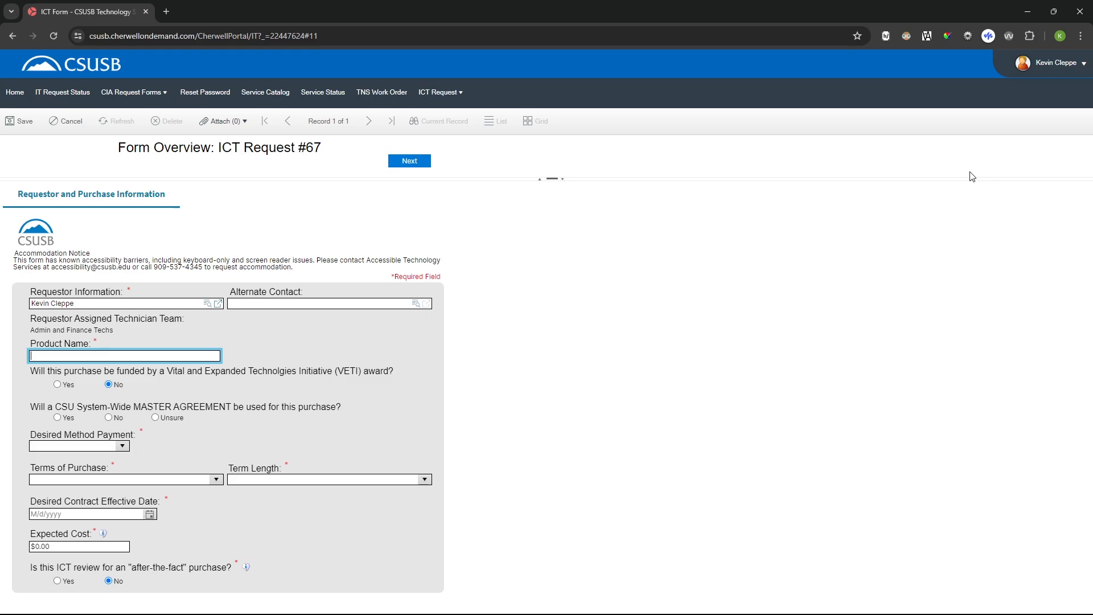
pyautogui.write('Contoso')
pyautogui.click(220, 382)
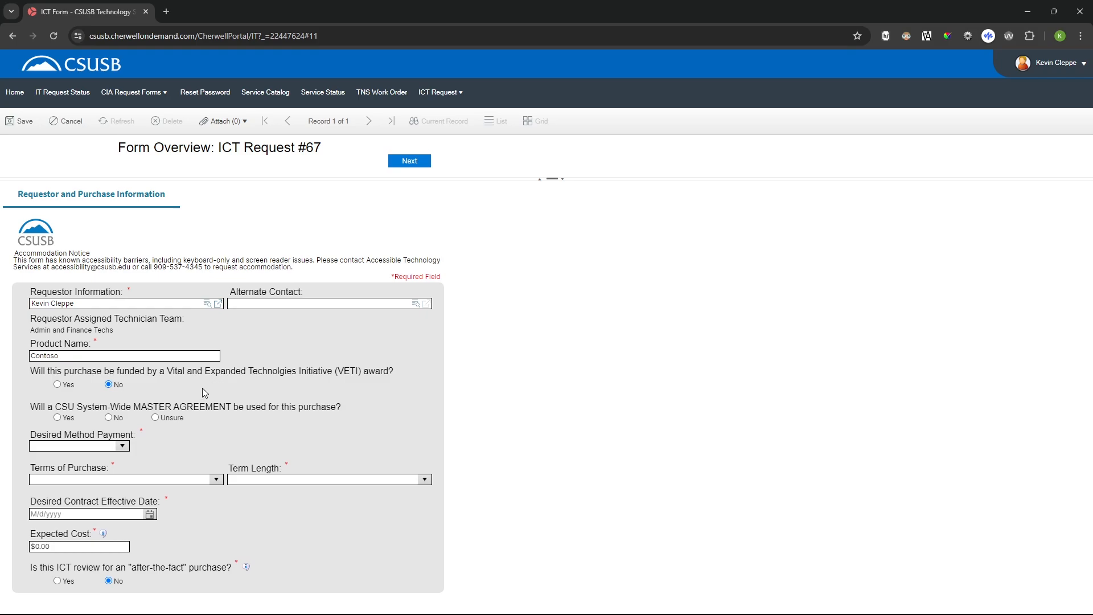
# - Answer No to using a CSU System-Wide Master Agreement and set the desired payment method to Corporate Card
pyautogui.click(108, 418)
pyautogui.click(122, 448)
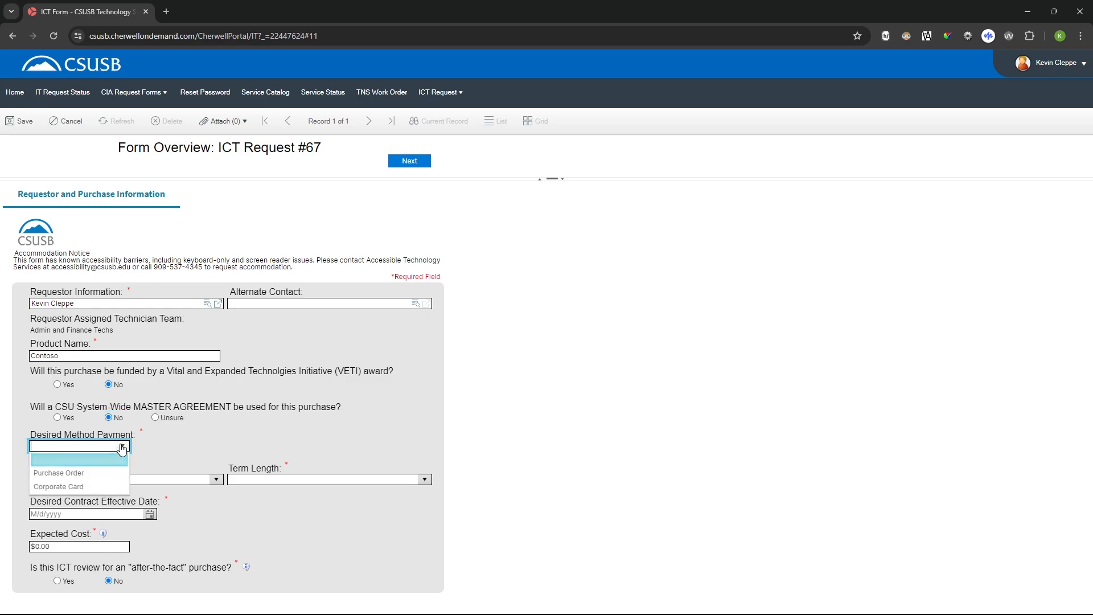
pyautogui.click(94, 486)
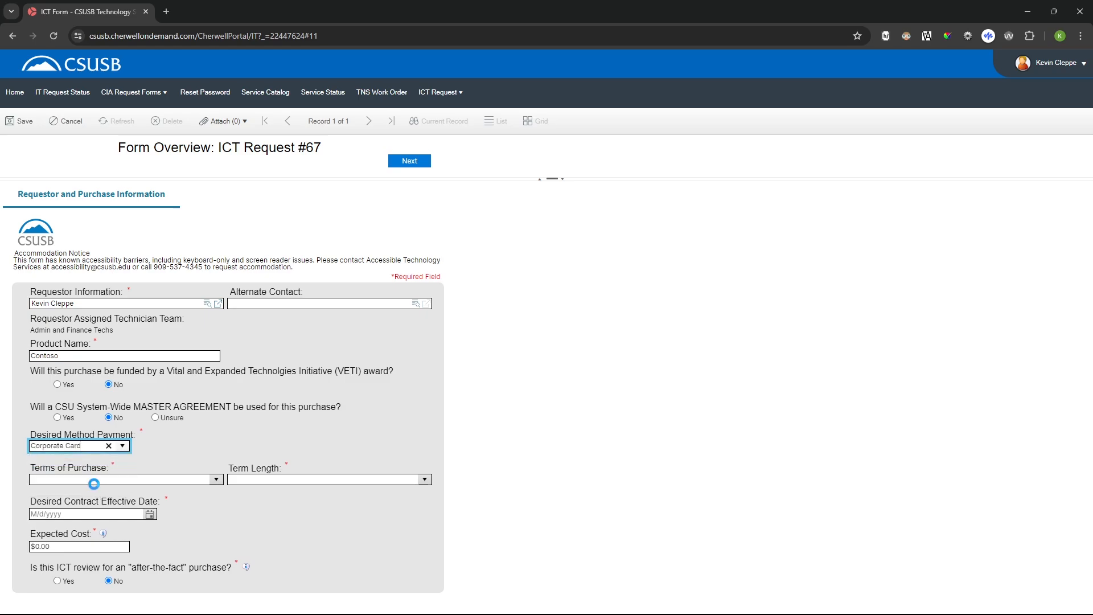
# - Set the terms of purchase to Pilot/Trial and the term length to 1 year
pyautogui.click(218, 481)
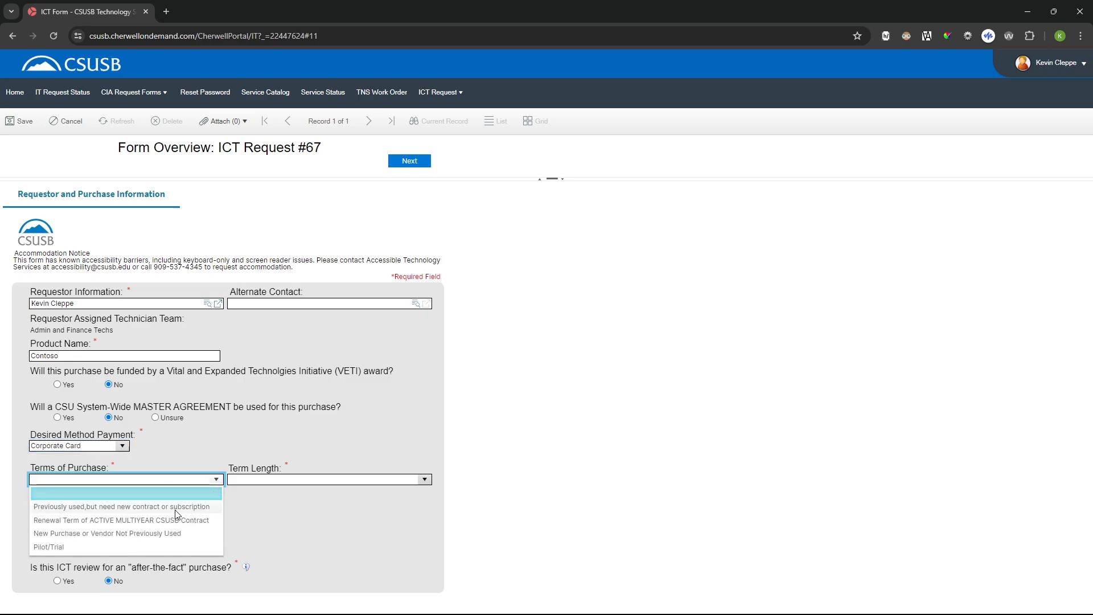
pyautogui.click(150, 547)
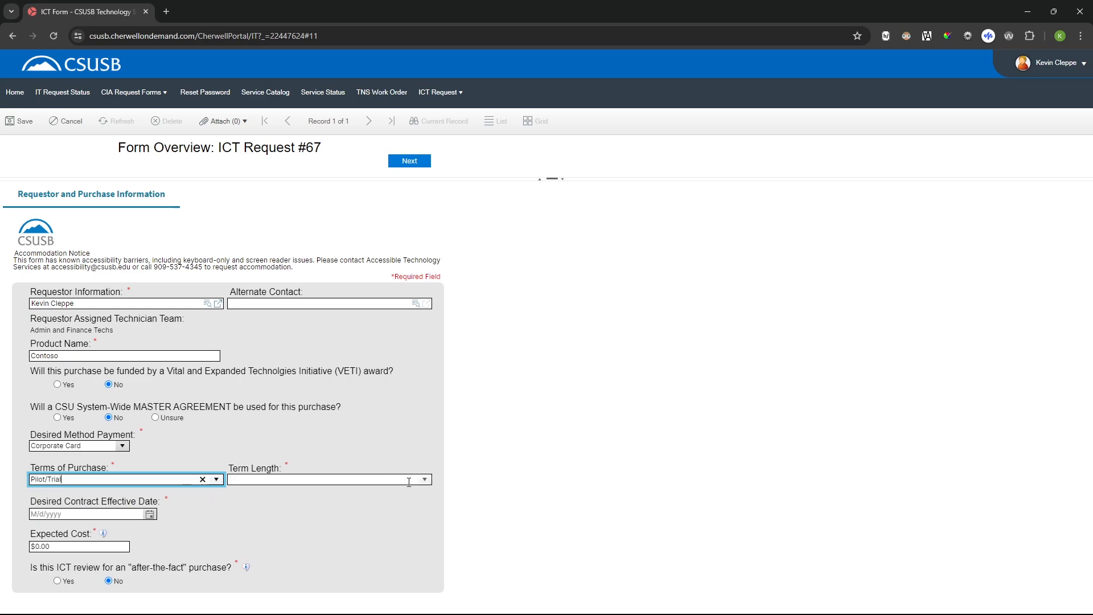
pyautogui.click(429, 486)
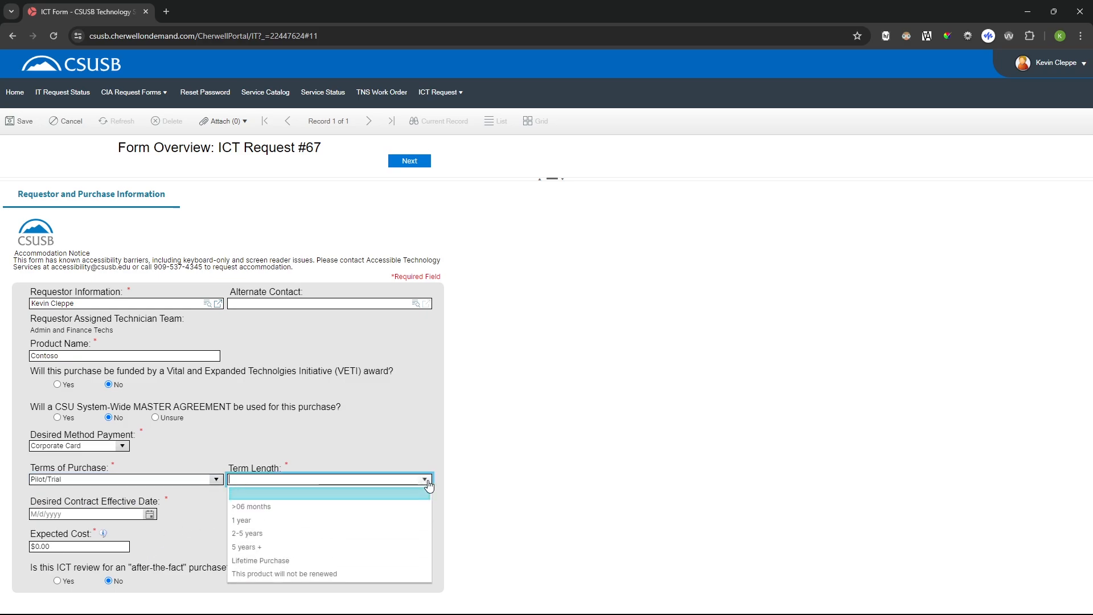
pyautogui.click(400, 519)
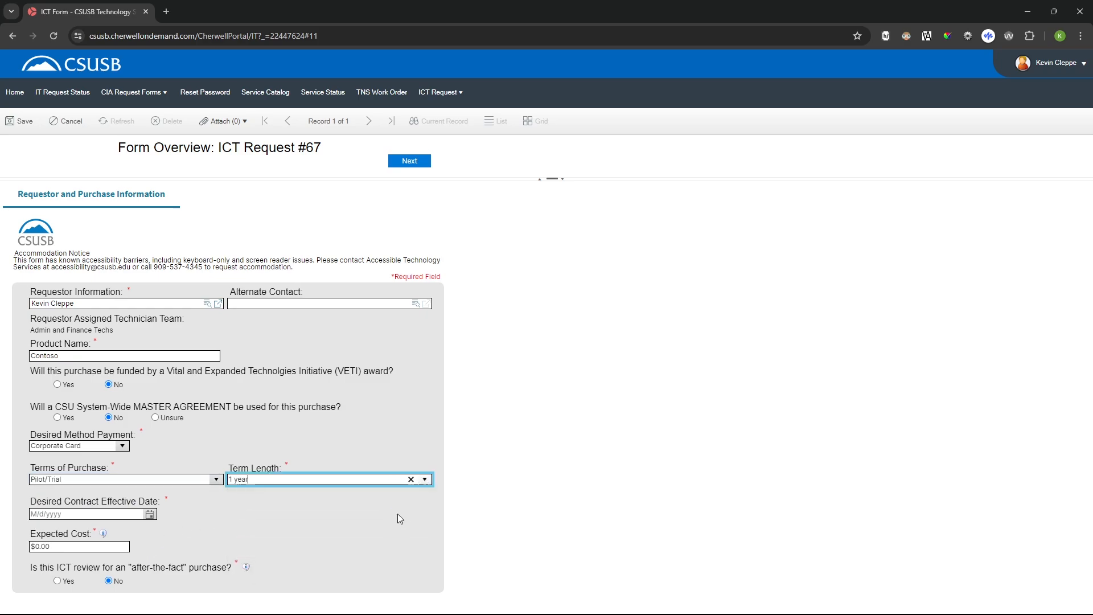
# - Set the desired contract effective date to 9/10/2024
pyautogui.click(150, 516)
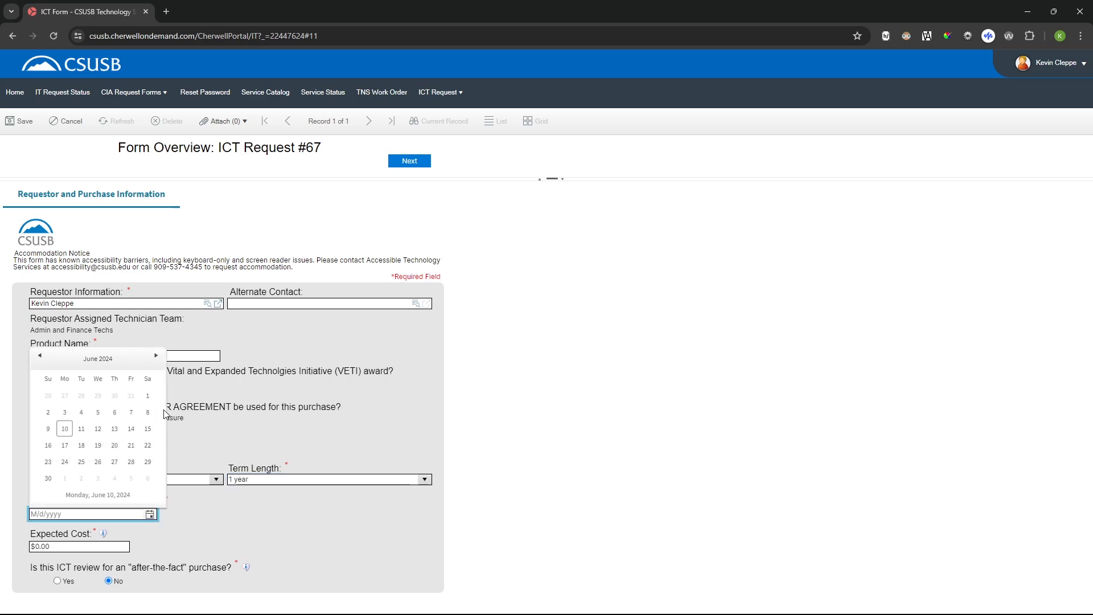
pyautogui.click(155, 357)
pyautogui.click(155, 356)
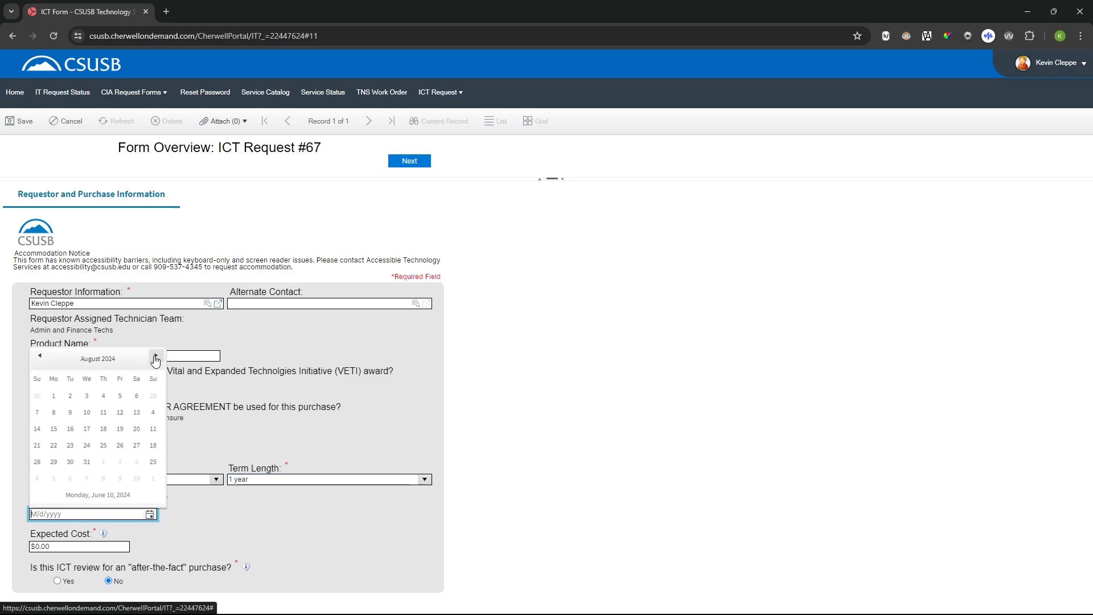
pyautogui.click(155, 357)
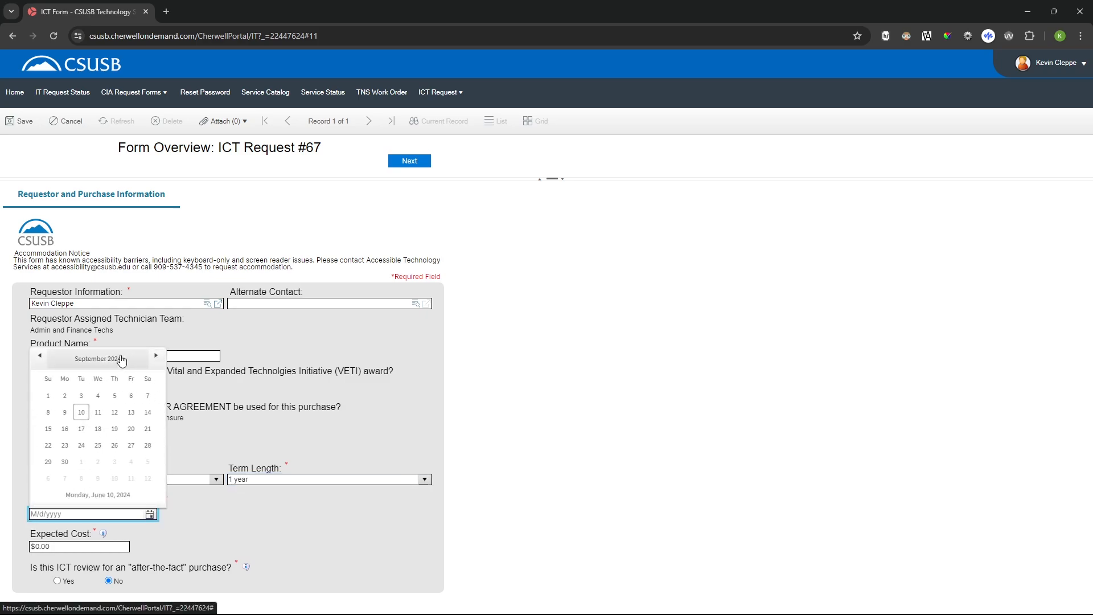
pyautogui.click(80, 414)
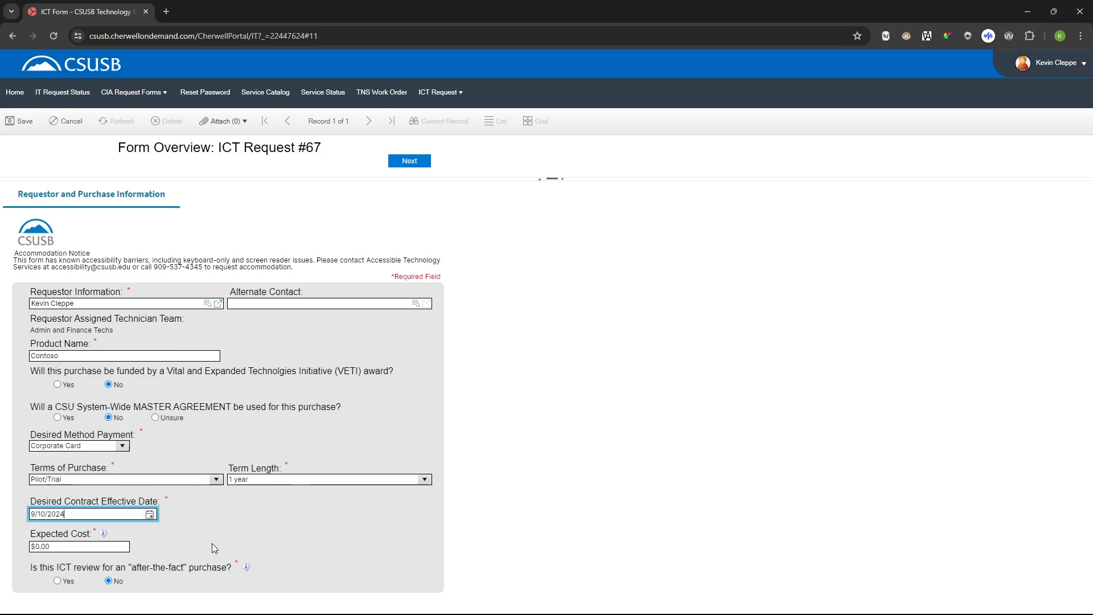
# - Set the expected cost to $10 and check the help notes for the cost and after-the-fact purchase fields
pyautogui.click(69, 547)
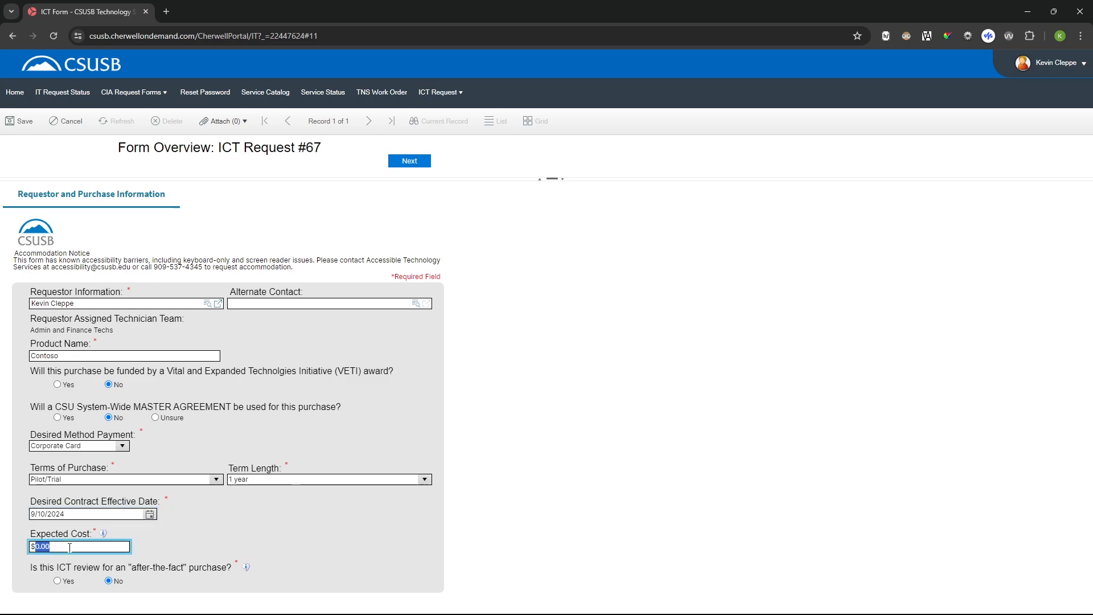
pyautogui.write('10')
pyautogui.moveTo(105, 535)
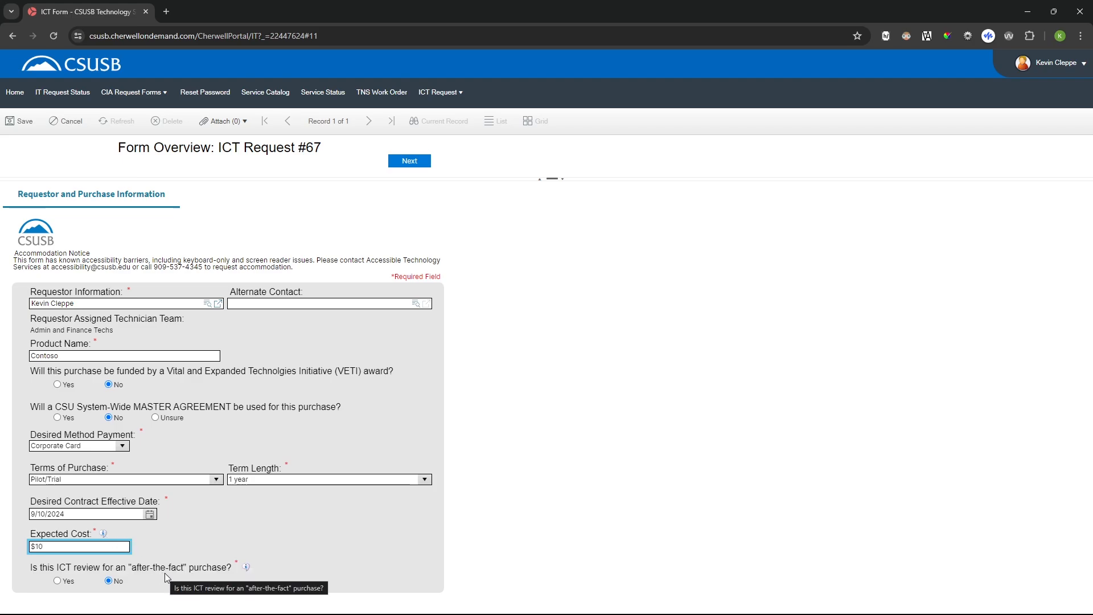
pyautogui.moveTo(247, 569)
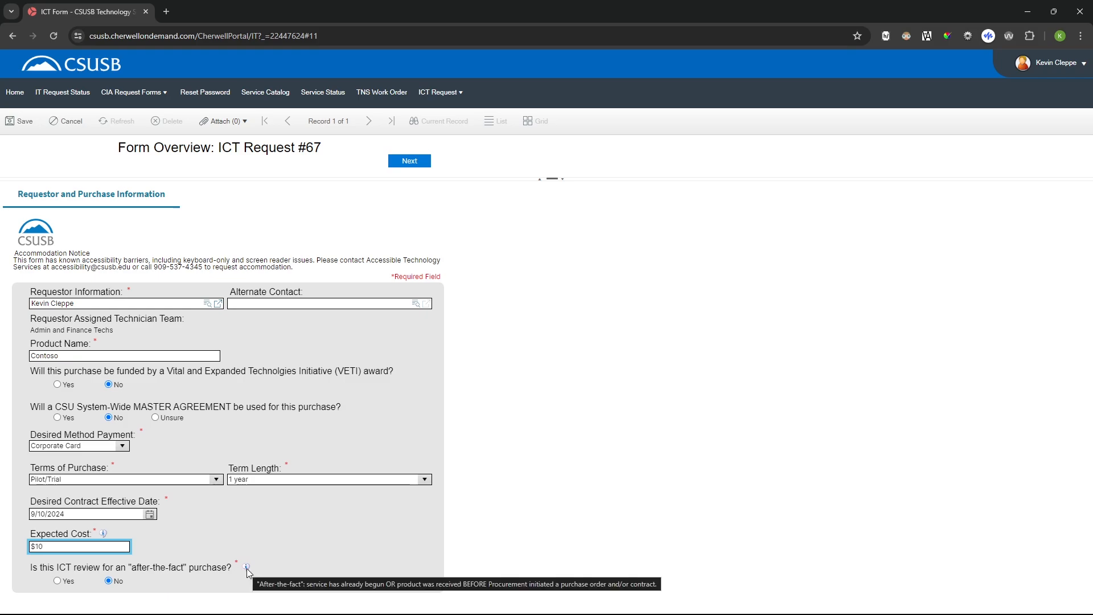
# - Continue to the product use section and mark Faculty/Staff as anticipated users with an annual user count of 25 to 99
pyautogui.click(542, 330)
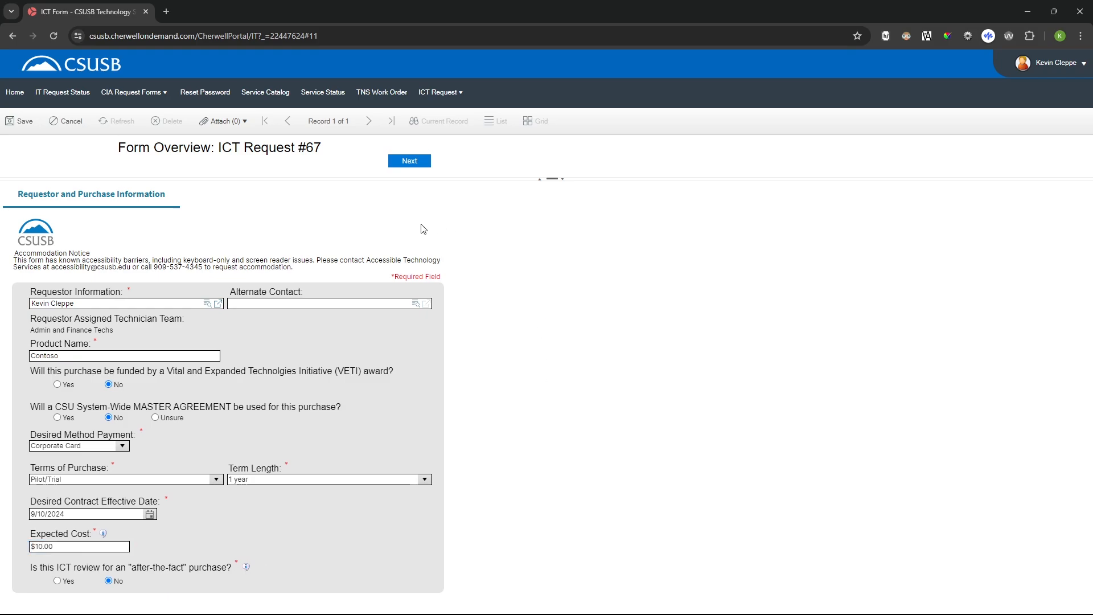
pyautogui.click(421, 167)
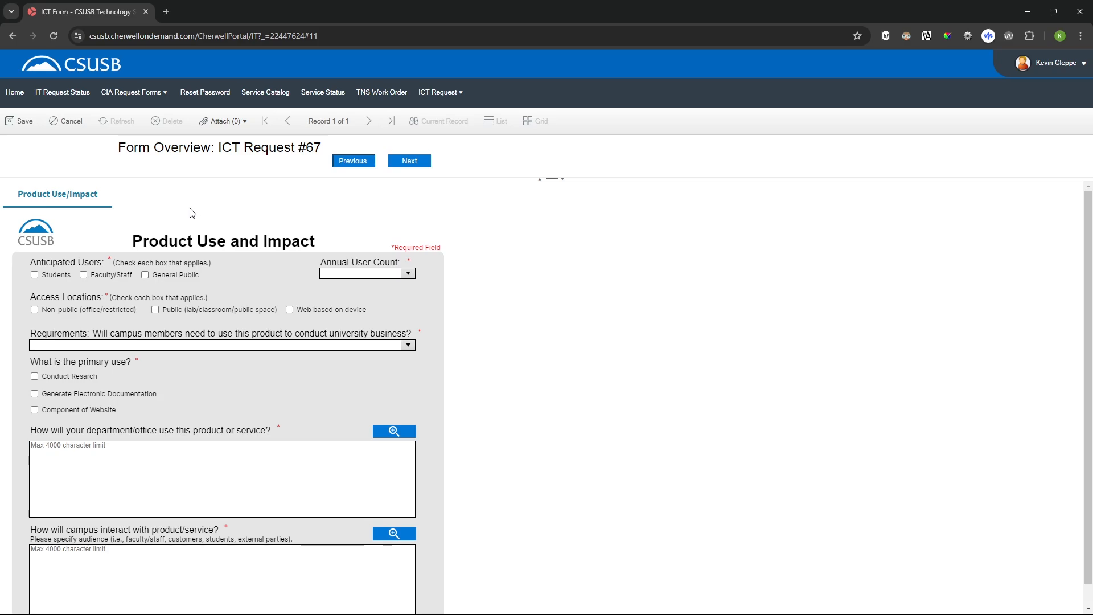
pyautogui.click(97, 279)
pyautogui.click(407, 275)
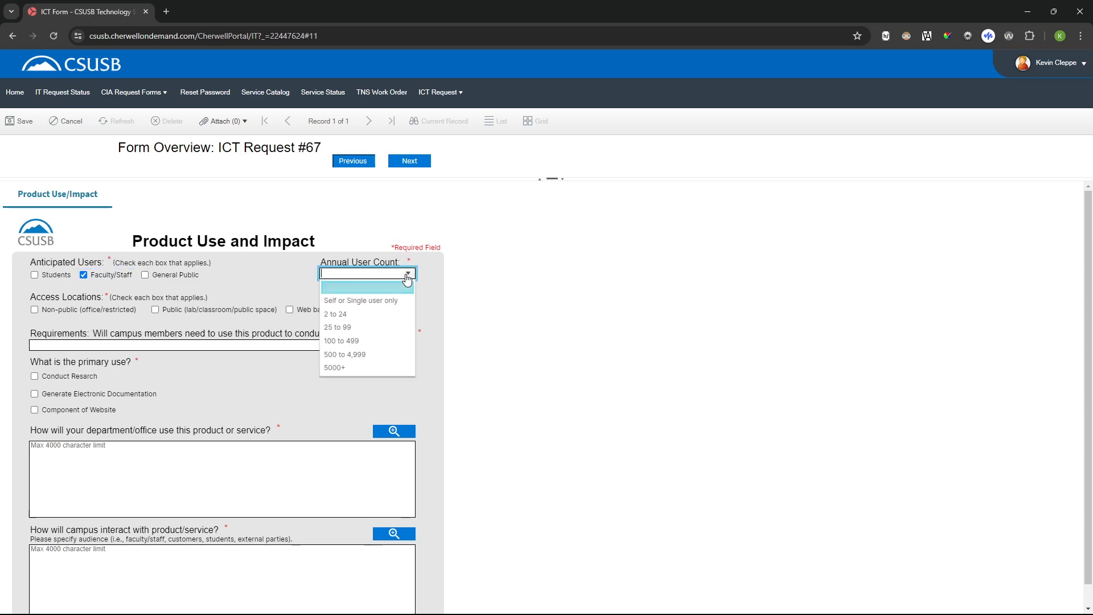
pyautogui.click(395, 328)
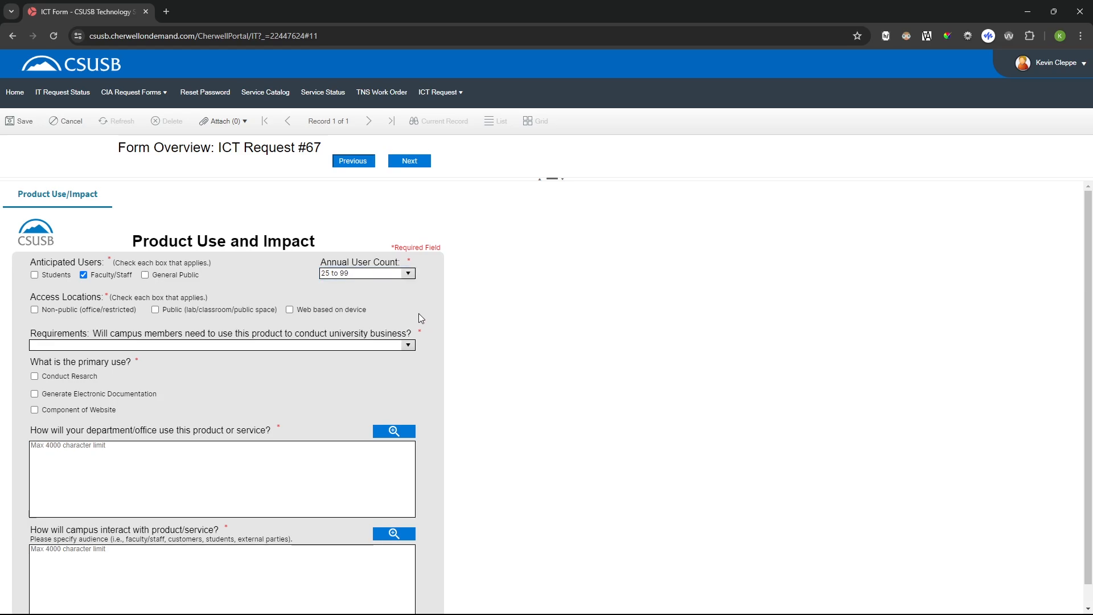
# - Set the access location to Non-public (office/restricted) and the campus requirement to "Not required, product use is optional" with other alternatives remaining available
pyautogui.click(62, 313)
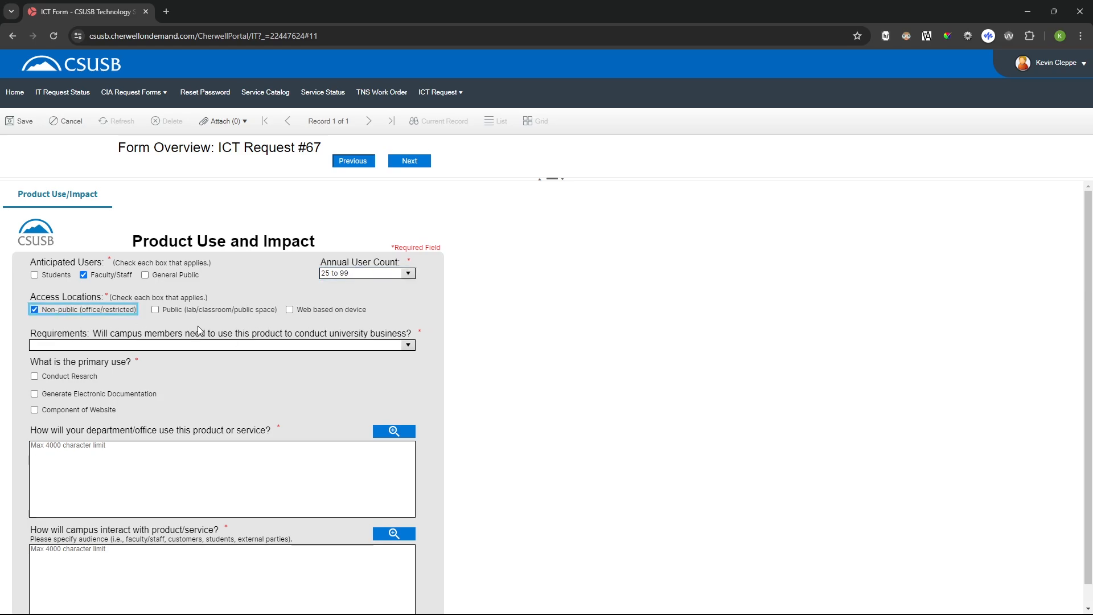
pyautogui.click(409, 346)
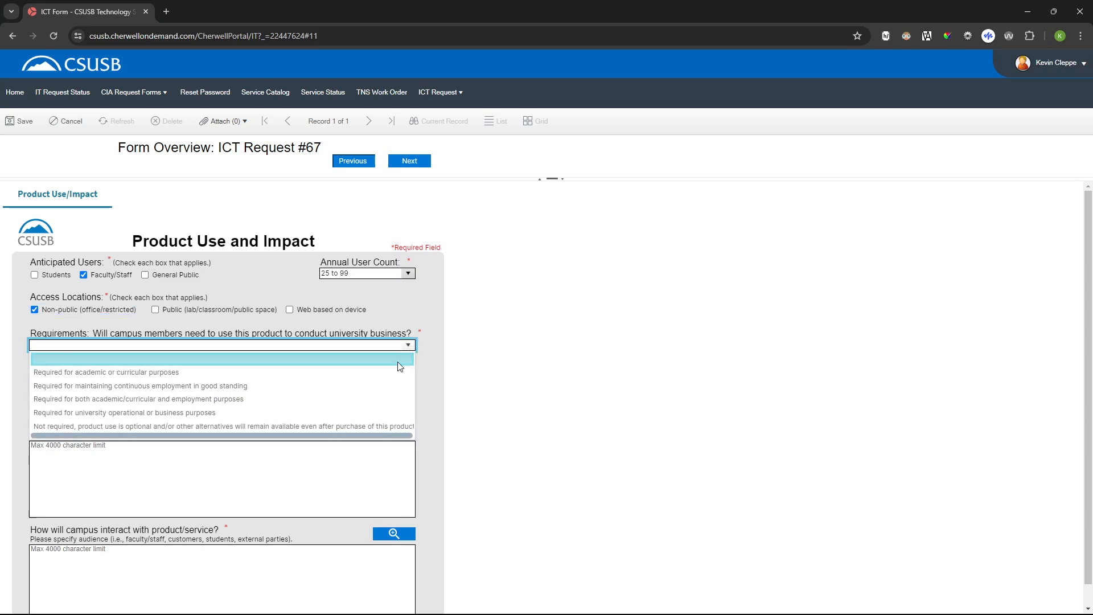
pyautogui.click(345, 427)
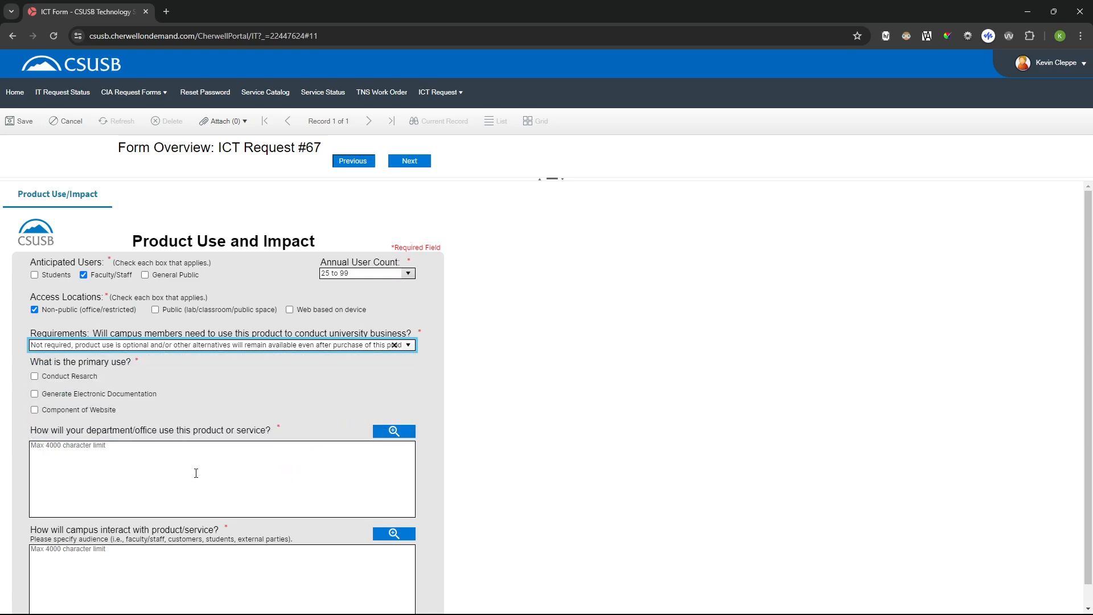
# - Mark Component of Website as the primary use and describe the department's use as "Contoso helps the tech deploy applications to campus computers"
pyautogui.click(74, 411)
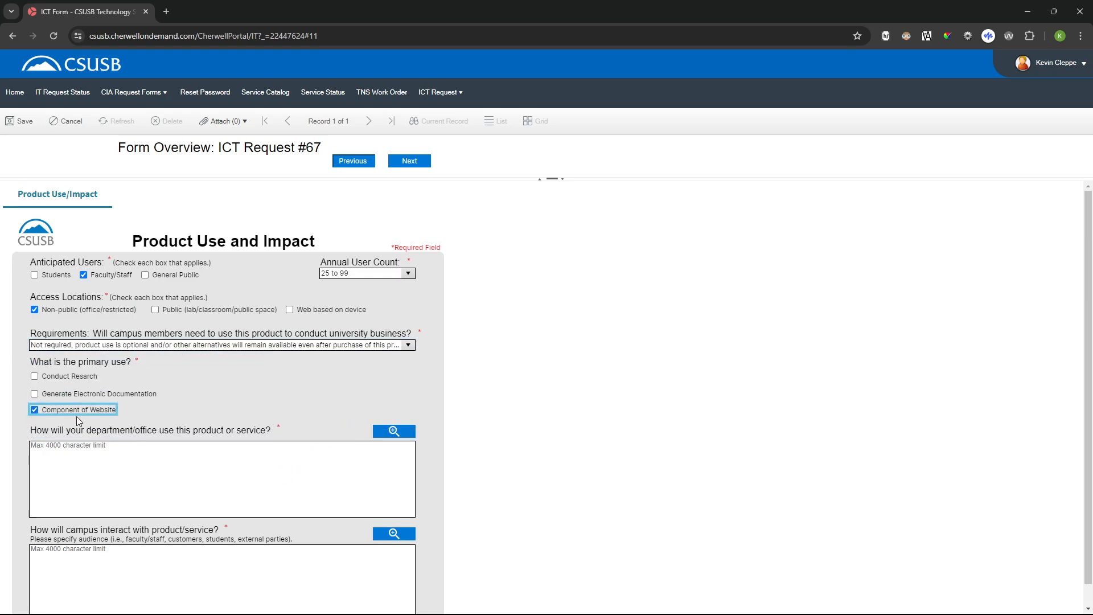
pyautogui.click(89, 461)
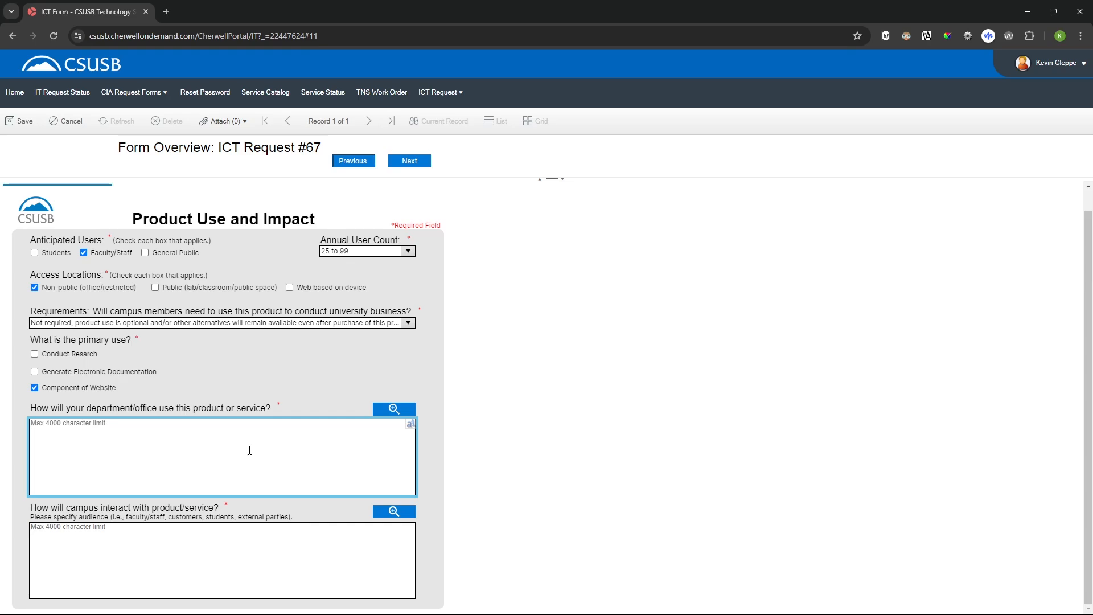
pyautogui.write('Contoso helps the tech deploy applications to campus co')
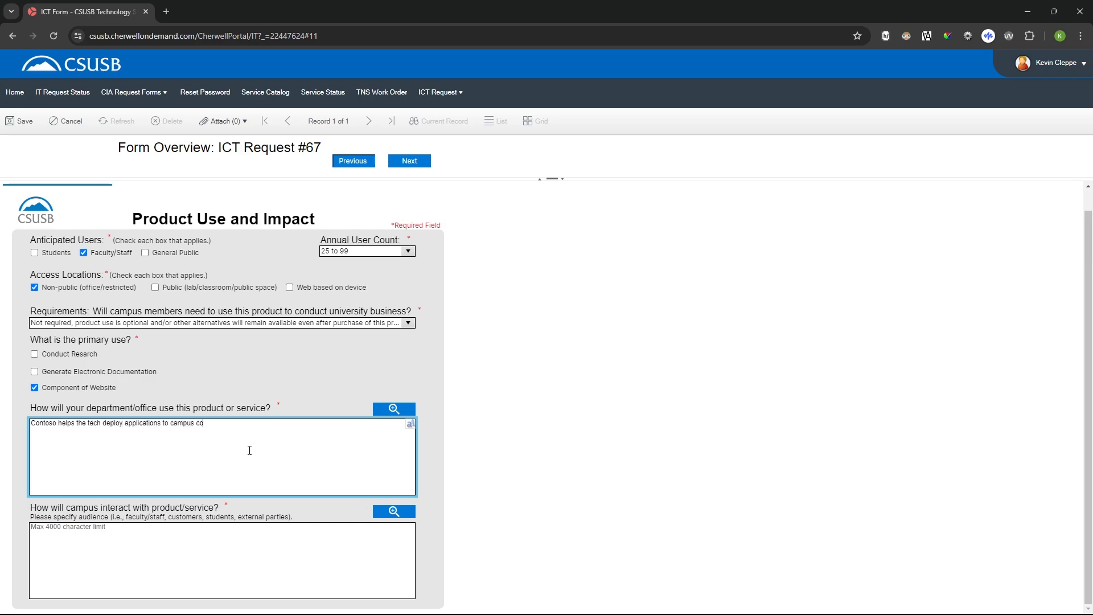
pyautogui.write('muters')
pyautogui.press('BackSpace')
pyautogui.press('BackSpace')
pyautogui.write('uters')
# - Describe how campus will interact with the product as "Only techs will interact with this platform"
pyautogui.click(166, 557)
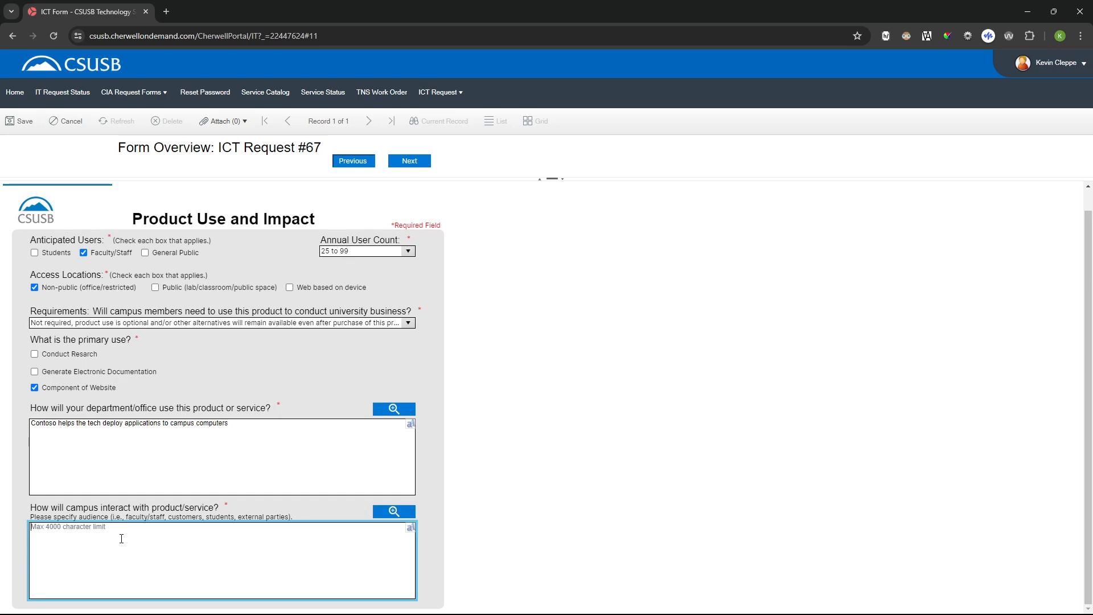
pyautogui.write('Only techs will interact with this platform.')
# - Continue to the acknowledgment section and acknowledge that the information provided is accurate and true
pyautogui.click(407, 168)
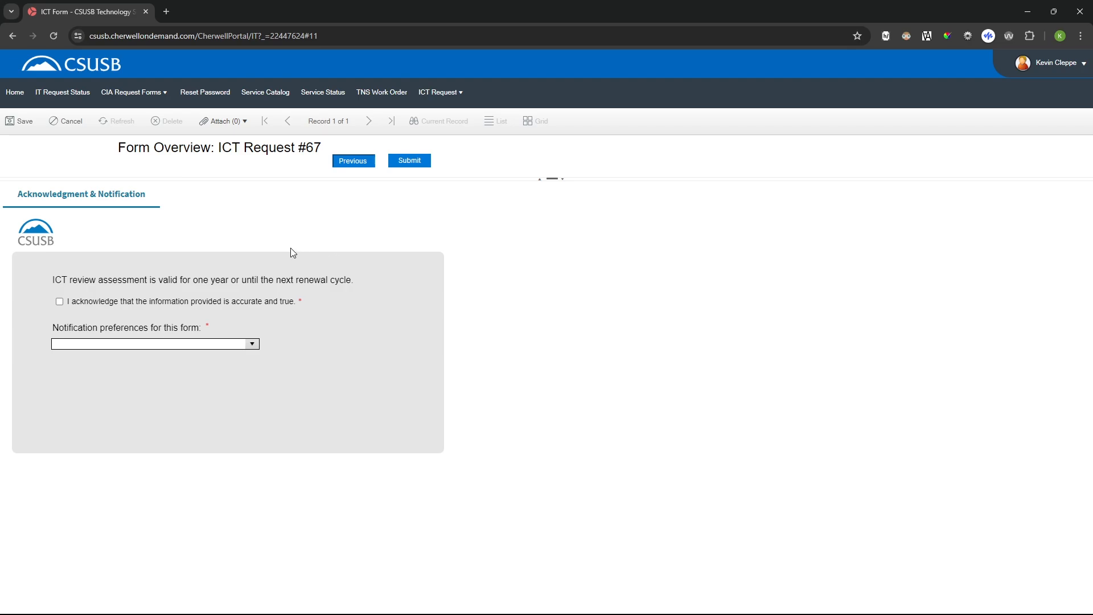
pyautogui.click(230, 306)
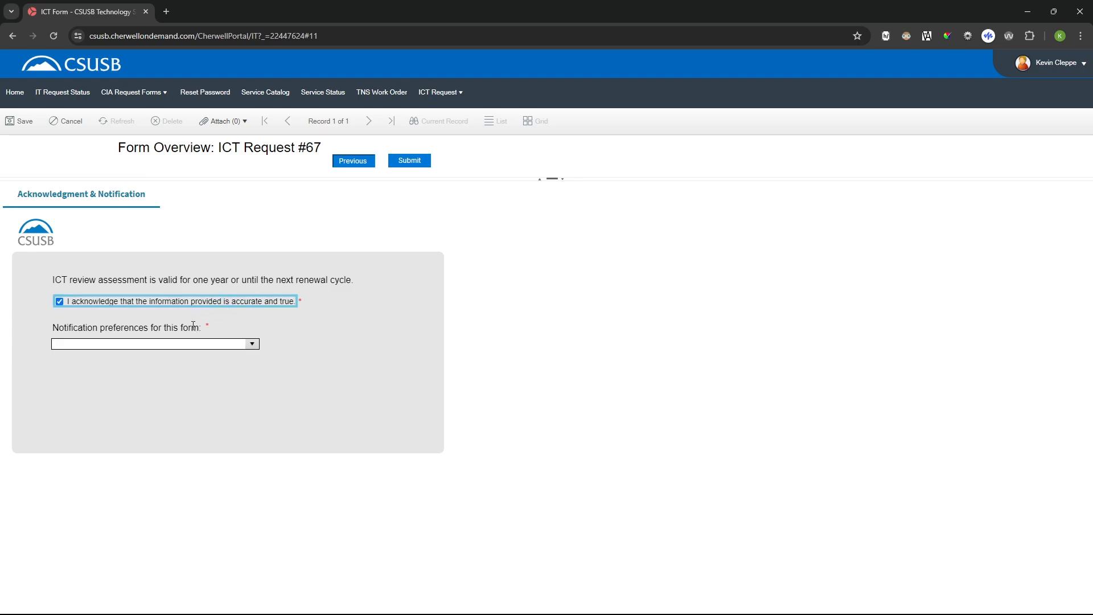
pyautogui.click(225, 325)
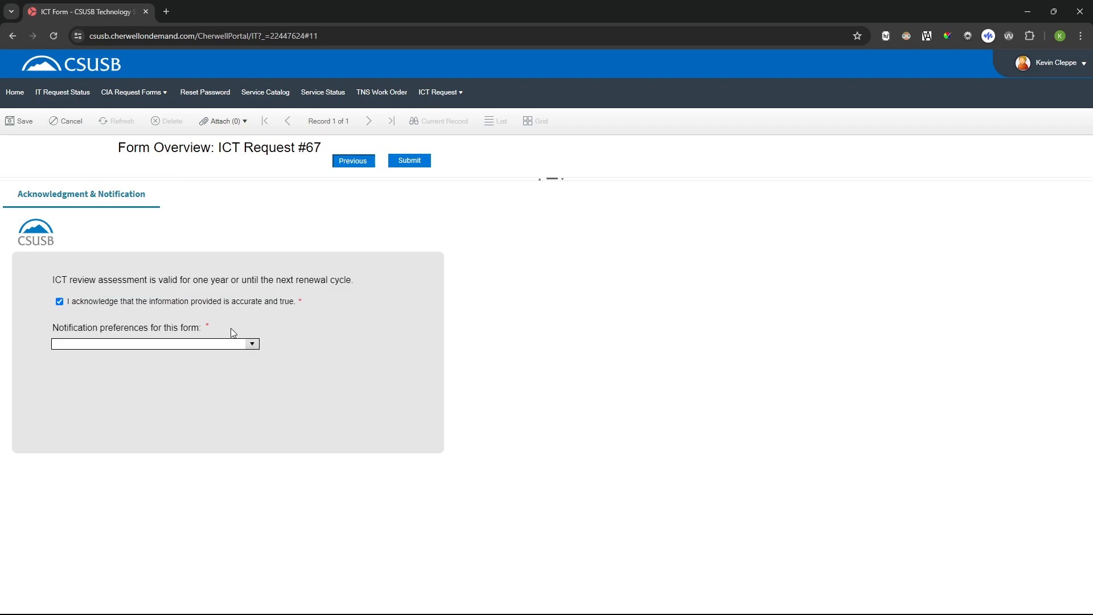
# - Set the notification preferences to All Progress Changes and submit the ICT request to the assigned technician, confirming its accuracy
pyautogui.click(254, 343)
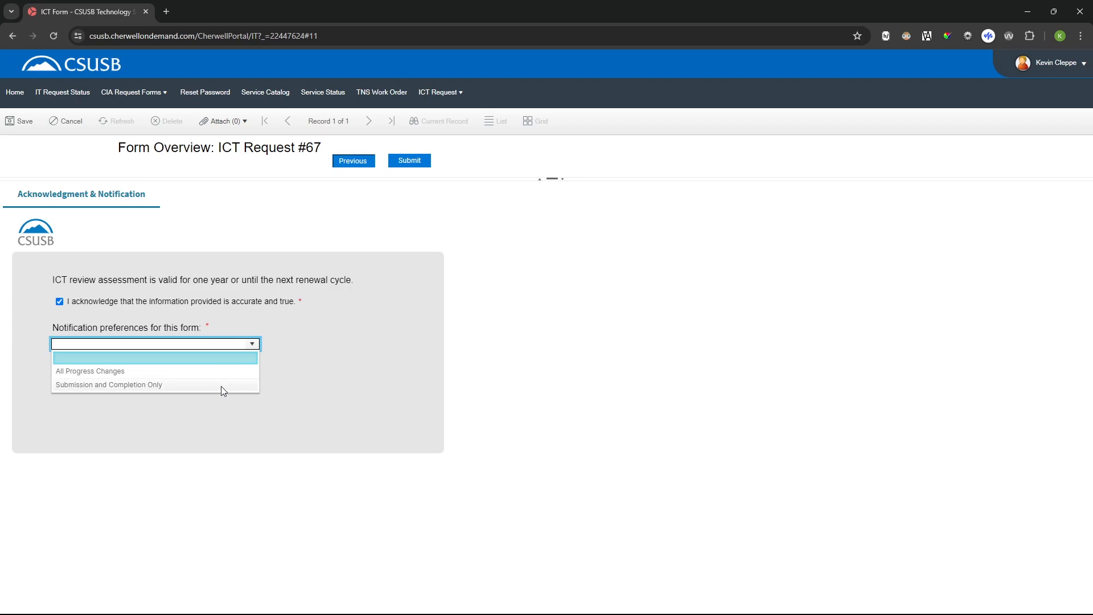
pyautogui.click(195, 371)
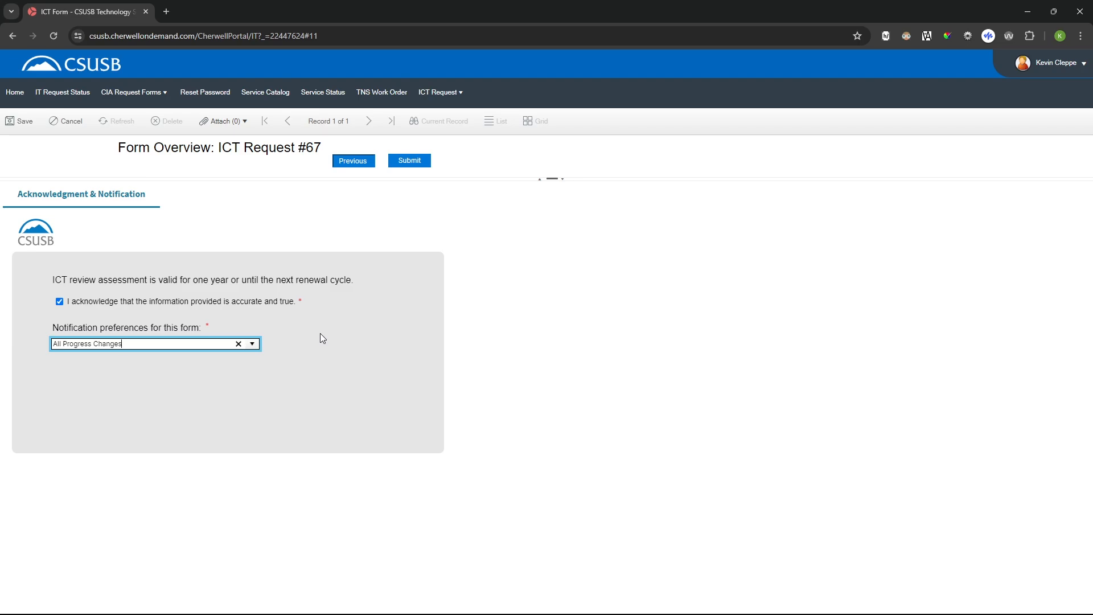
pyautogui.click(410, 161)
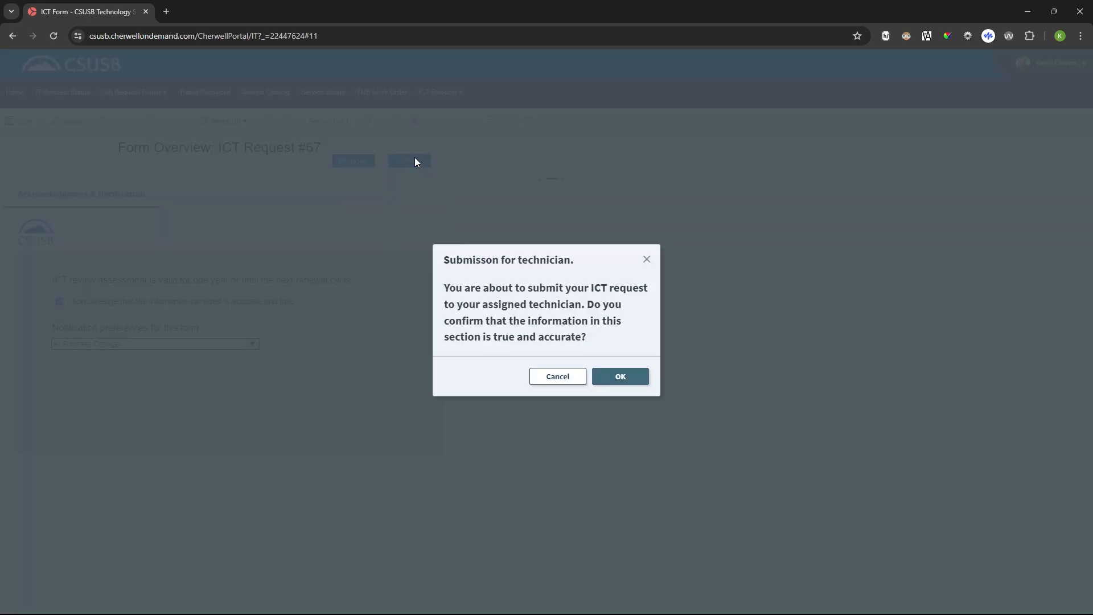
pyautogui.click(620, 376)
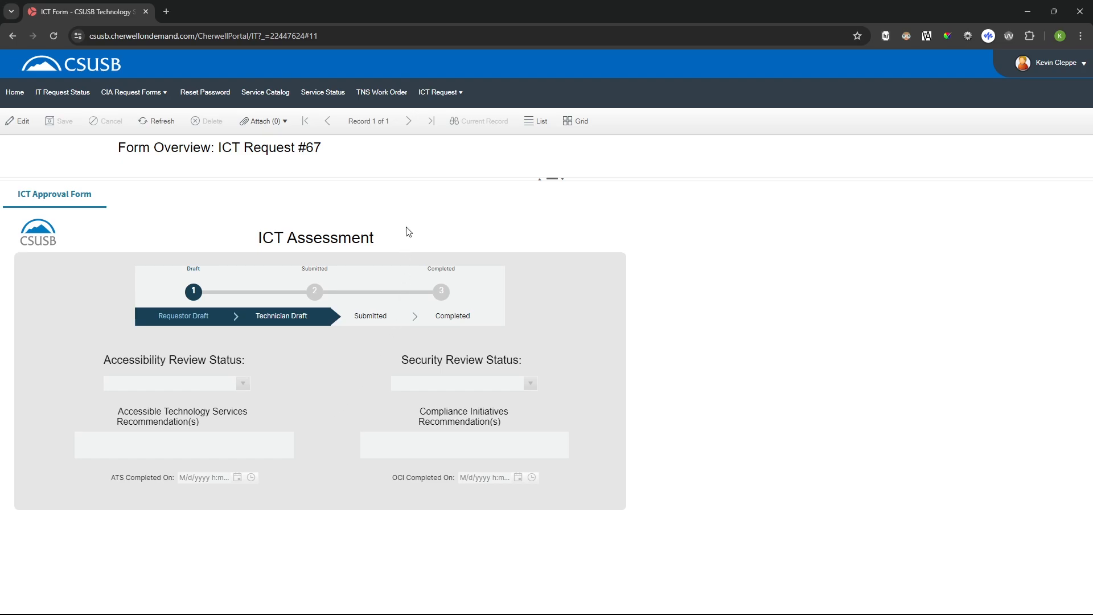
# - Open the newly submitted Contoso request from the ICT Request Dashboard to check its assessment progress
pyautogui.click(442, 97)
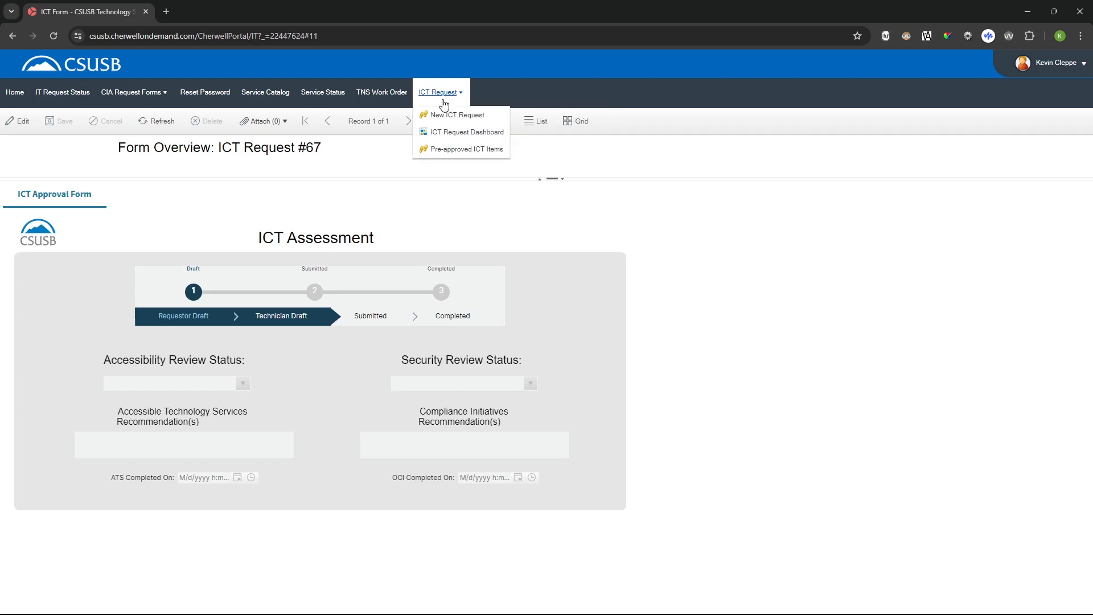
pyautogui.click(435, 135)
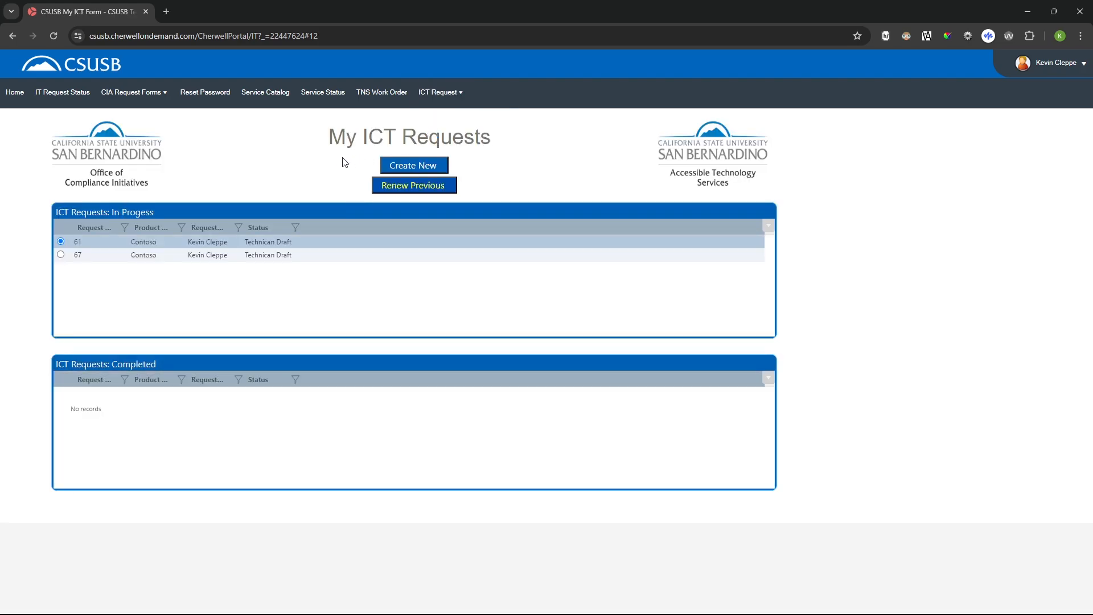
pyautogui.click(103, 256)
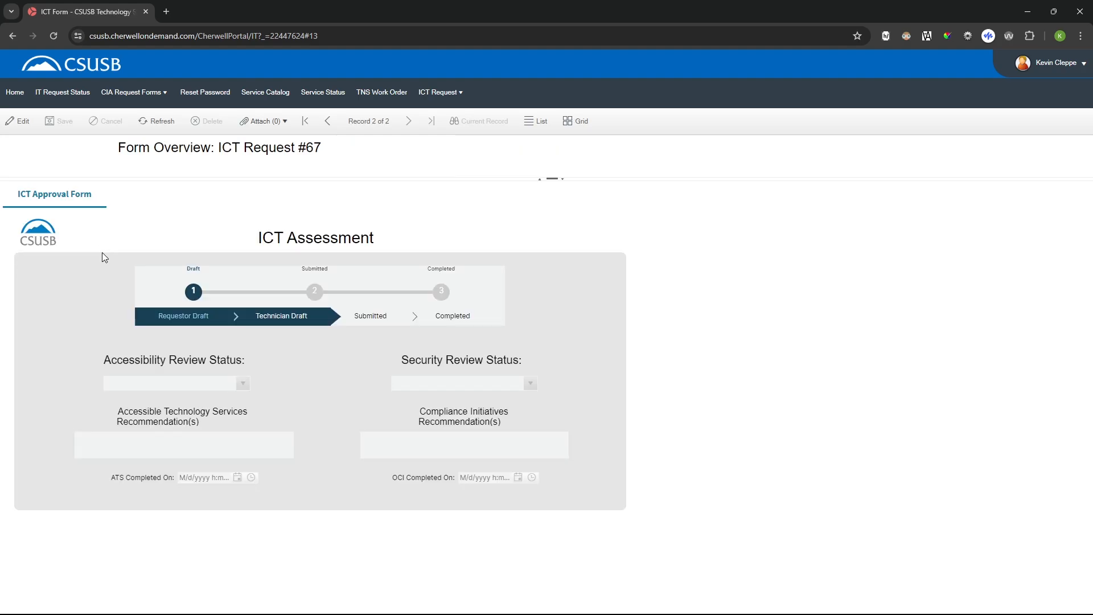